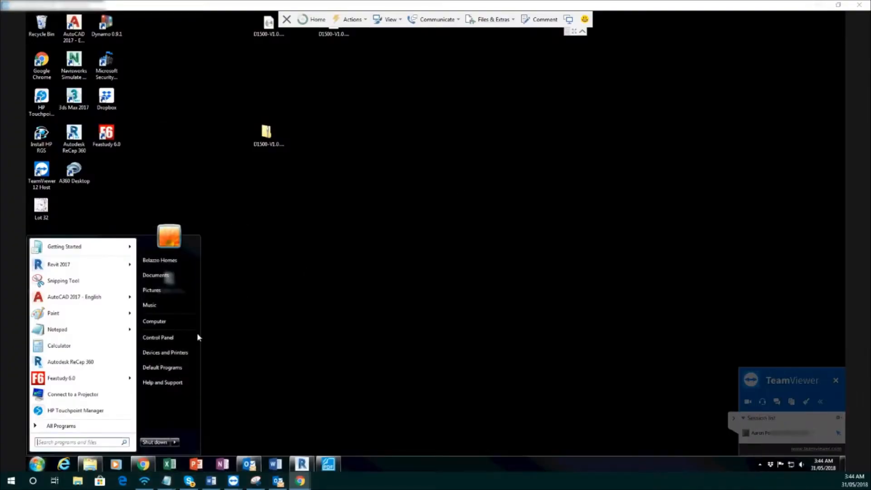
# Search the web for "download synology assistant" in Google Chrome and open Synology's Download Center
pyautogui.click(381, 299)
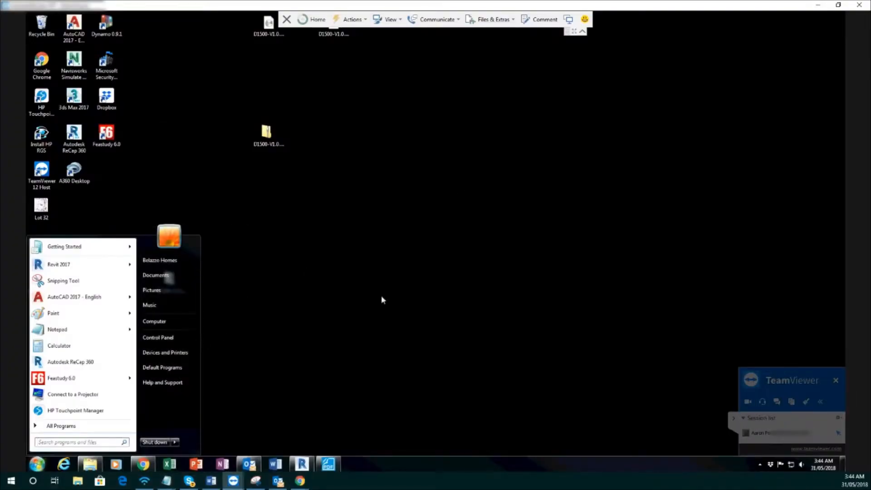
pyautogui.click(143, 463)
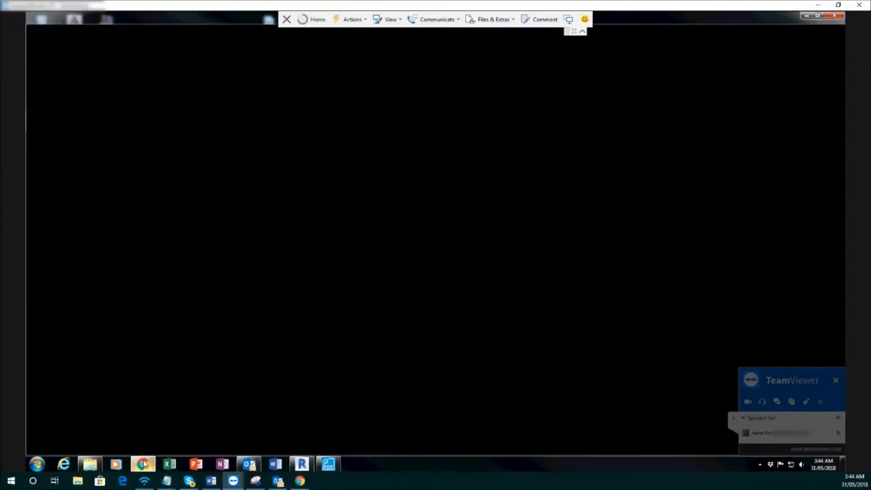
pyautogui.click(398, 183)
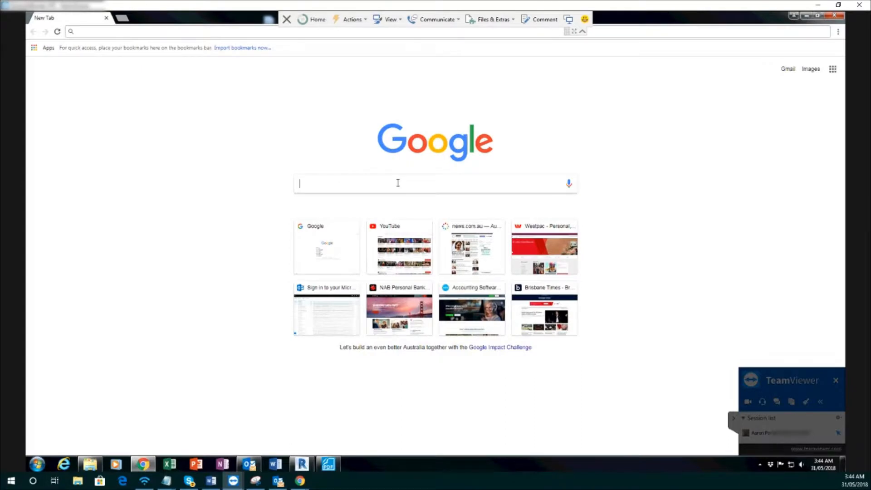
pyautogui.write('download')
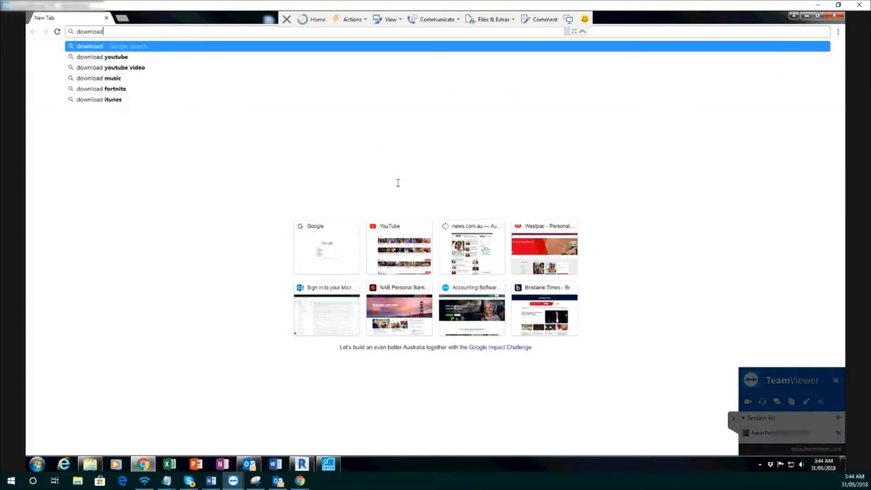
pyautogui.write(' synology assistant')
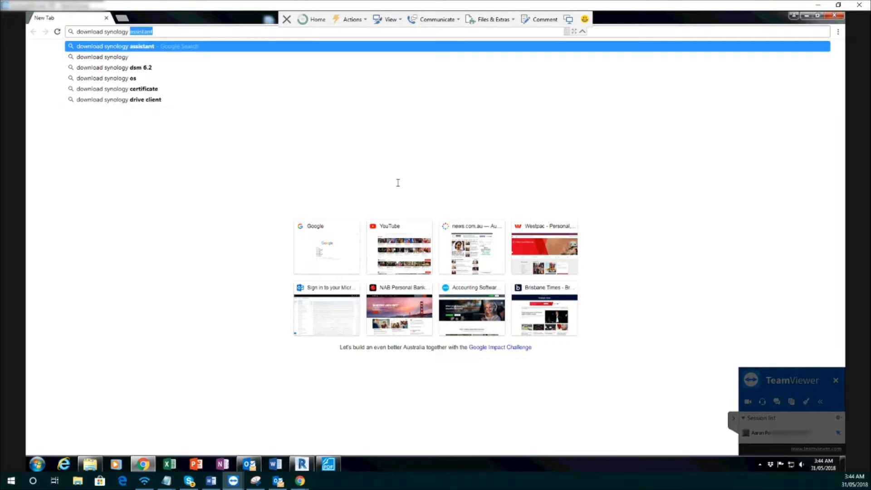
pyautogui.press('Return')
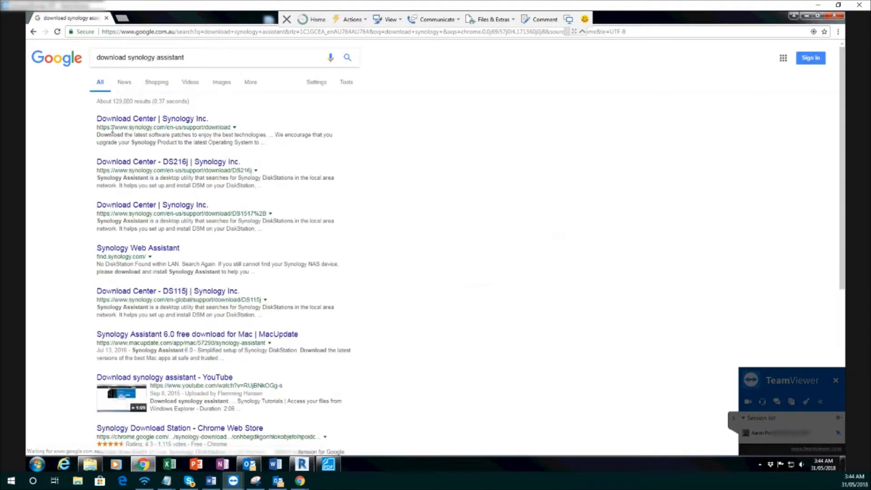
pyautogui.click(137, 120)
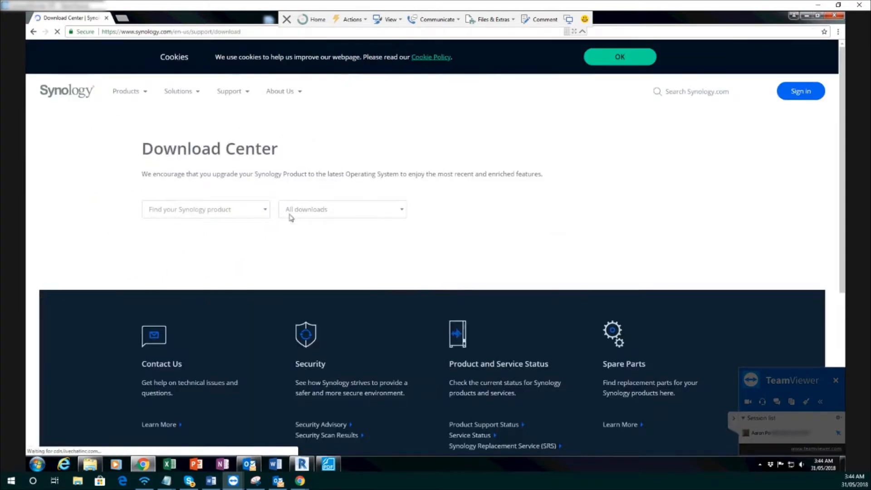
# Choose the 2-bay product RS214 in the Download Center and download the Windows exe of Synology Assistant
pyautogui.click(265, 211)
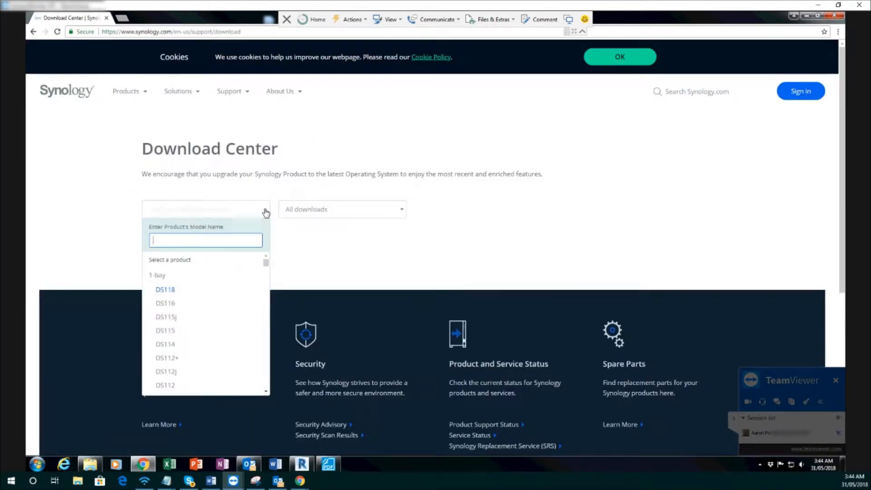
pyautogui.scroll(-5, 178, 370)
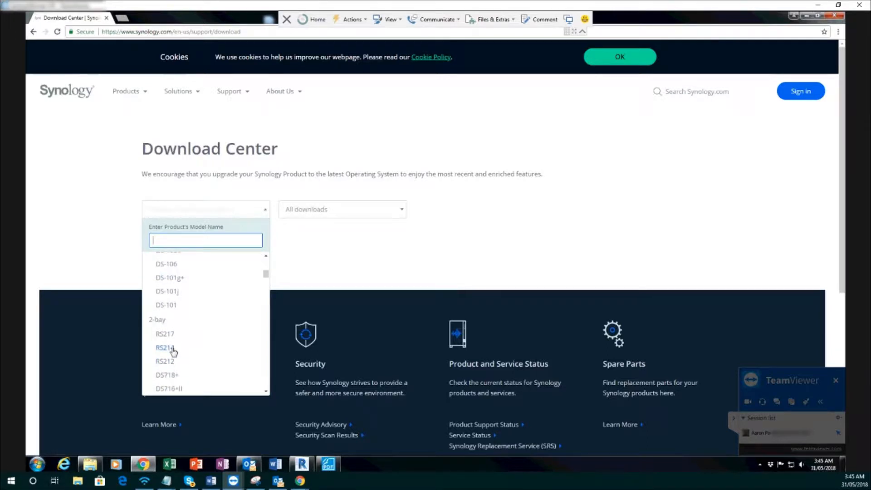
pyautogui.click(170, 348)
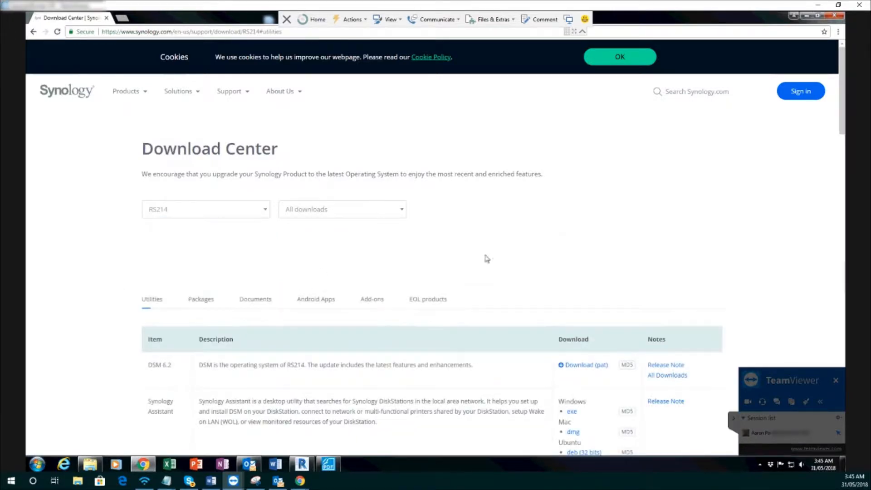
pyautogui.scroll(-2, 277, 381)
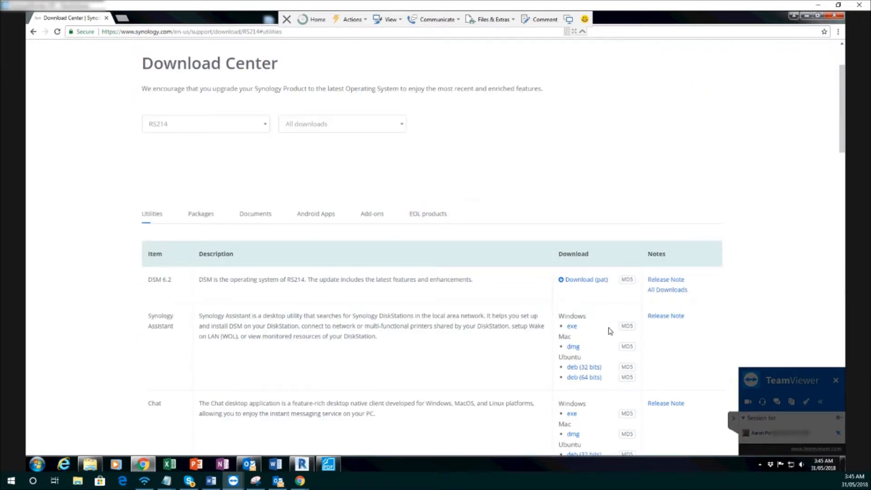
pyautogui.click(571, 327)
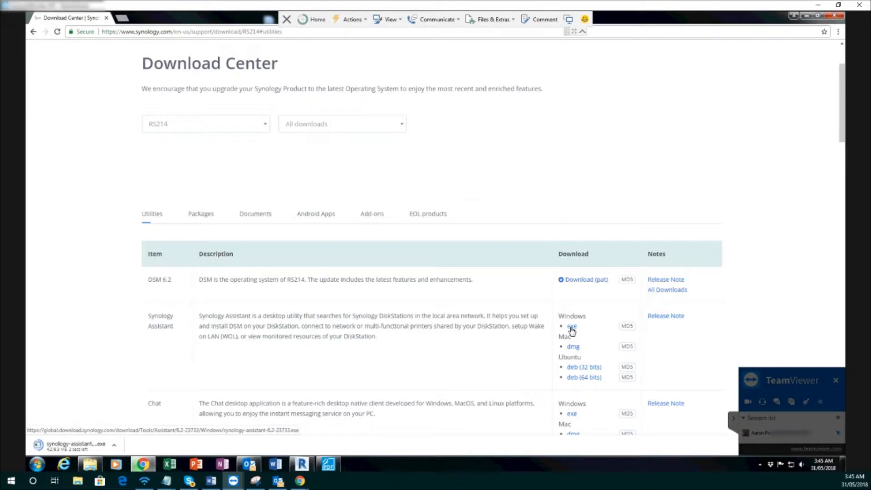
# Run the downloaded Synology Assistant installer with English as the setup language, minimizing the browser
pyautogui.click(71, 447)
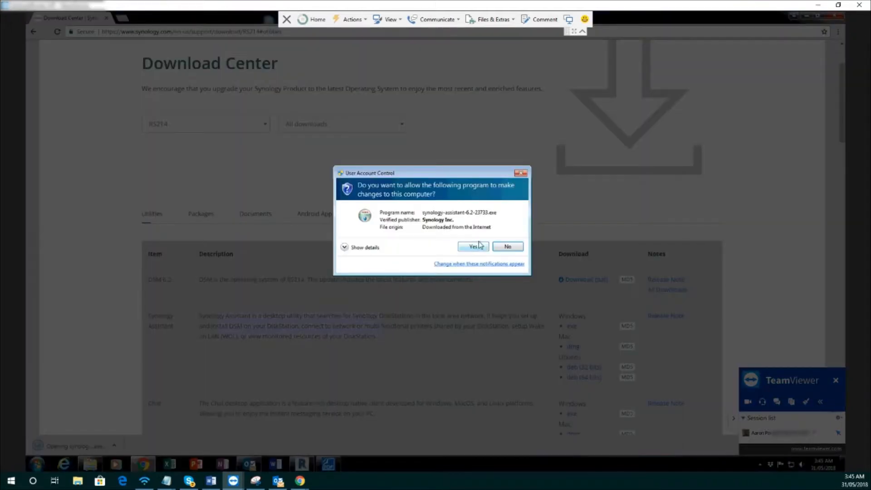
pyautogui.click(473, 246)
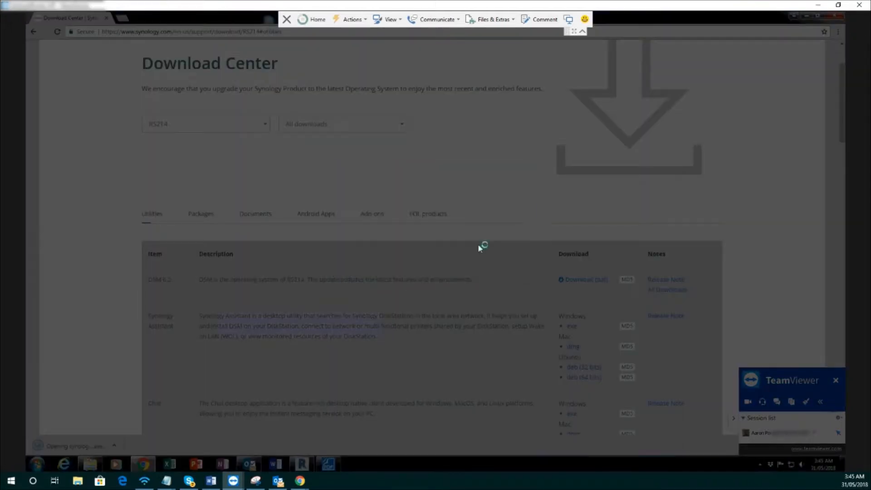
pyautogui.click(803, 17)
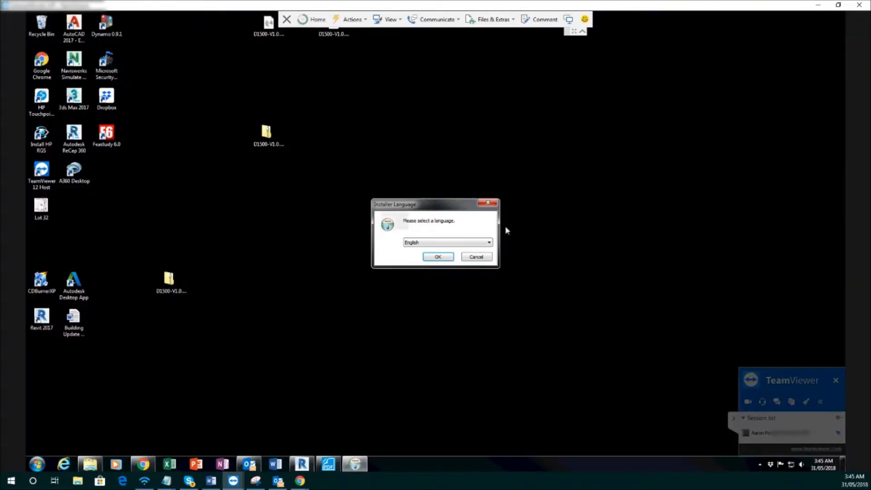
pyautogui.click(438, 257)
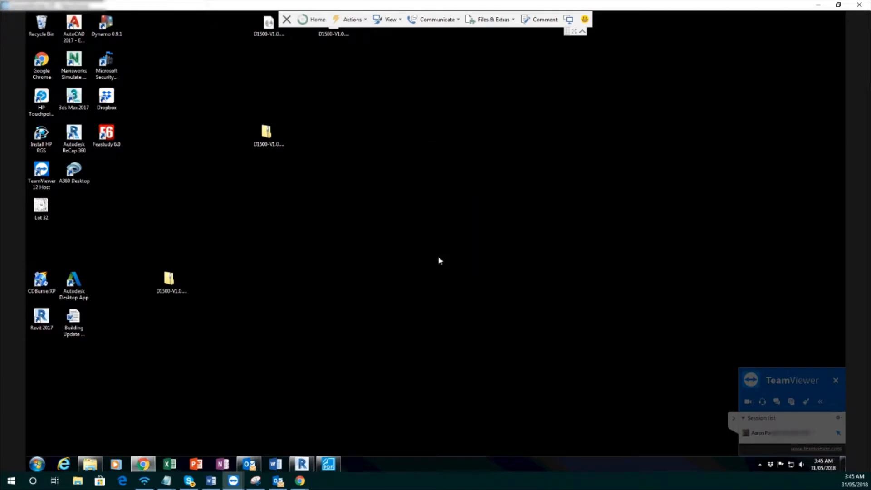
# Install Synology Assistant and its driver, always trusting software from Synology Inc., and finish the setup with Run Synology Assistant enabled
pyautogui.click(480, 304)
pyautogui.click(483, 305)
pyautogui.click(488, 309)
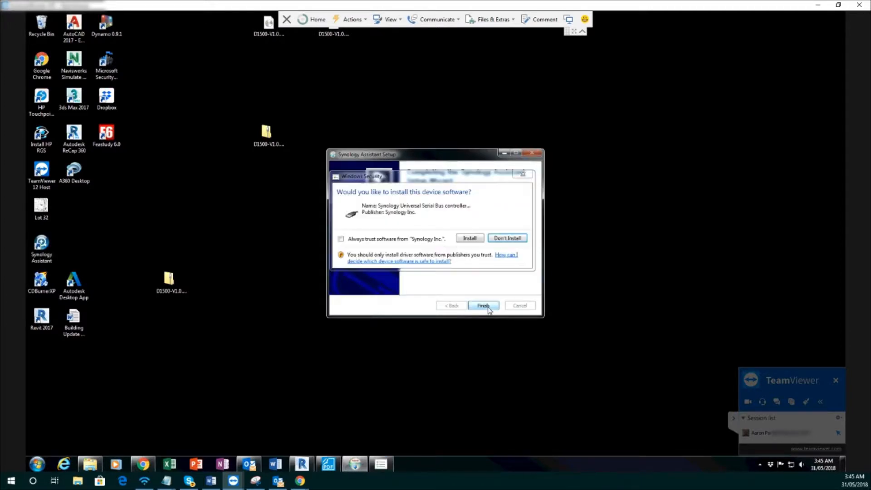
pyautogui.click(389, 240)
pyautogui.click(470, 238)
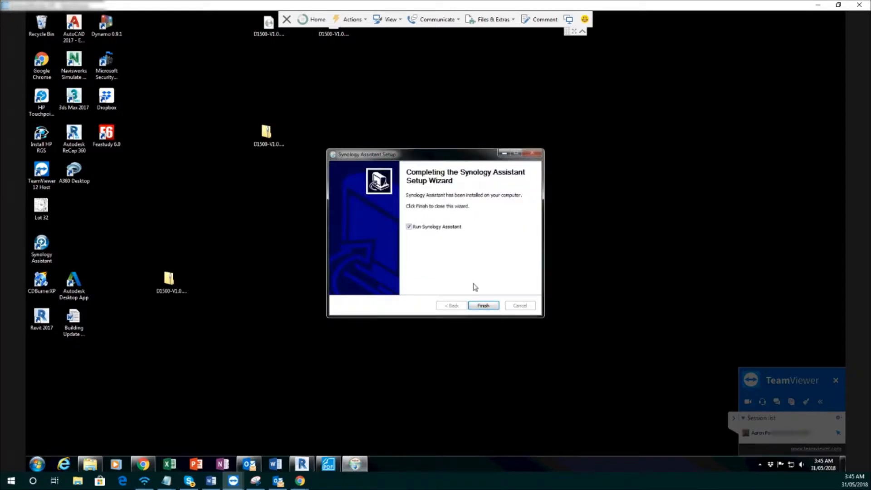
pyautogui.click(489, 311)
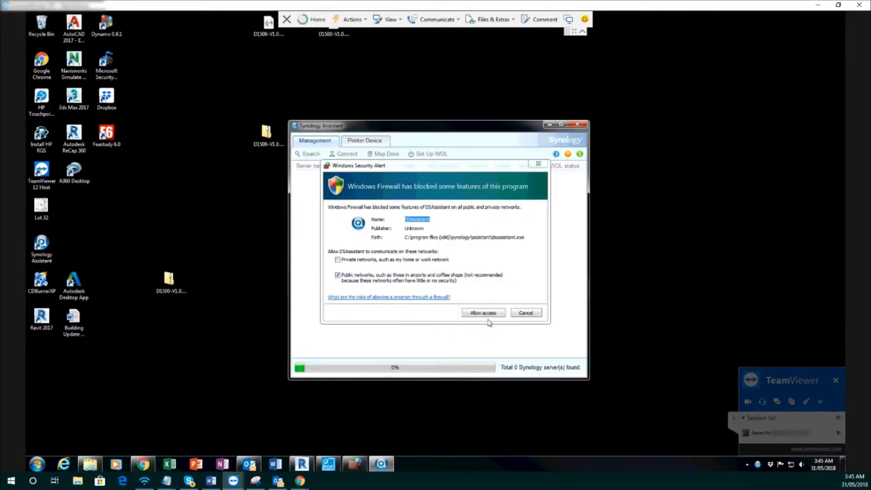
# Allow DSAssistant through Windows Firewall on public networks and select the found server's IP address
pyautogui.click(478, 312)
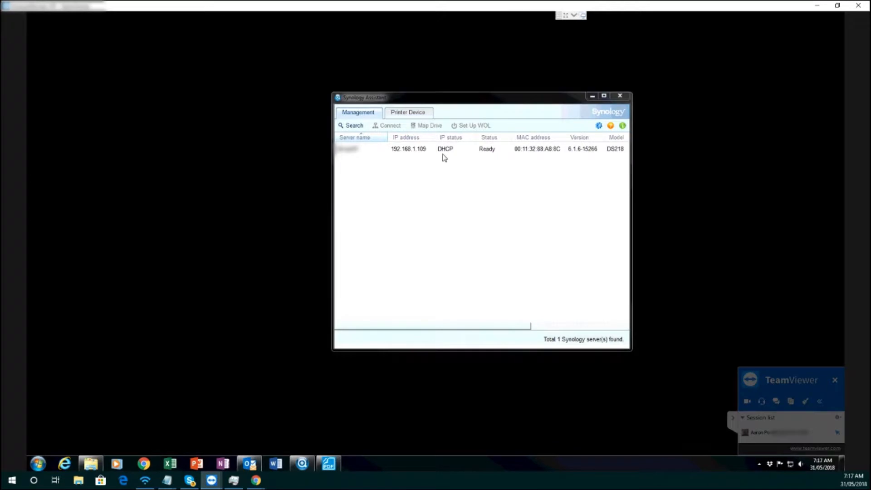
pyautogui.click(406, 150)
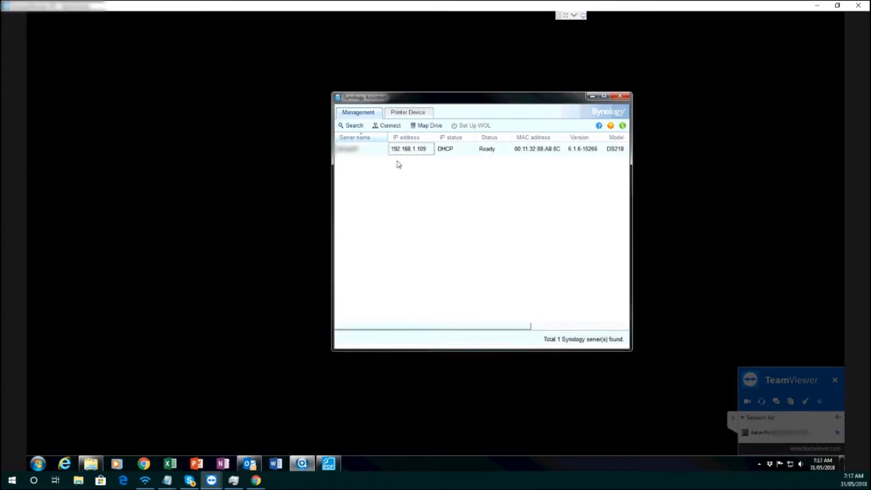
# Open a browser window below the Synology Assistant list and go to the server's address 192.168.1.109
pyautogui.click(145, 465)
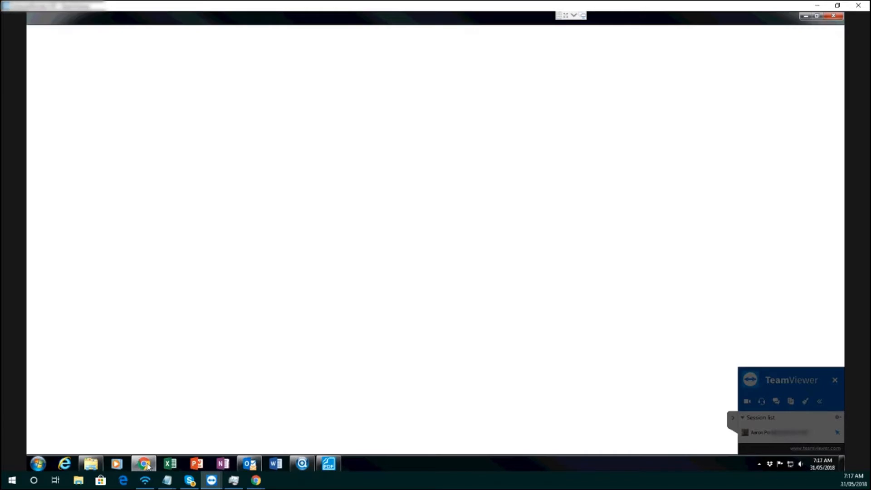
pyautogui.moveTo(508, 19); pyautogui.dragTo(520, 174)
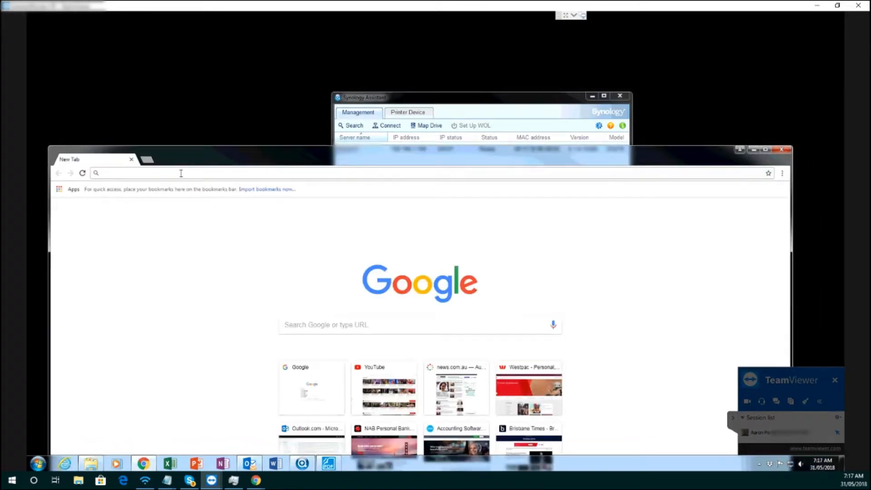
pyautogui.write('192')
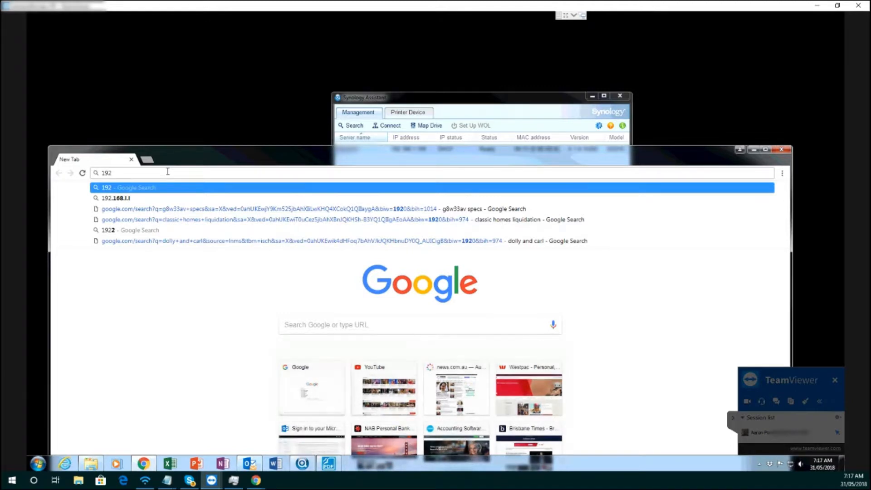
pyautogui.write('.168.')
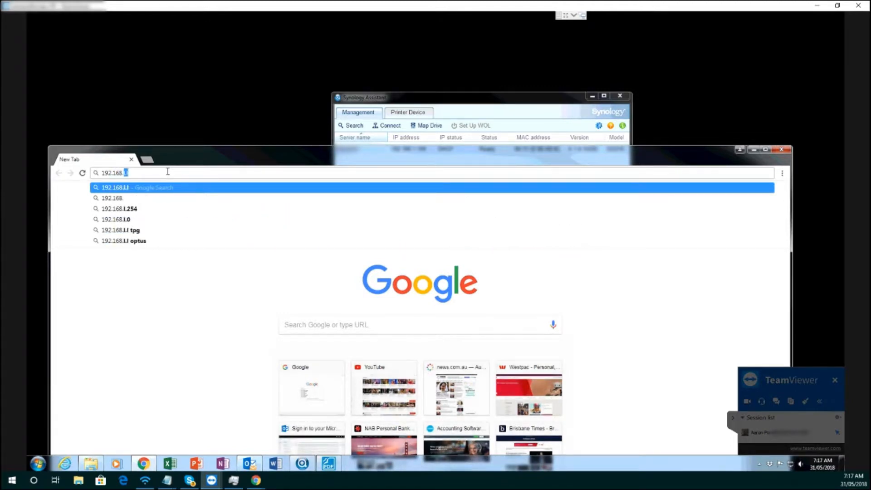
pyautogui.write('1')
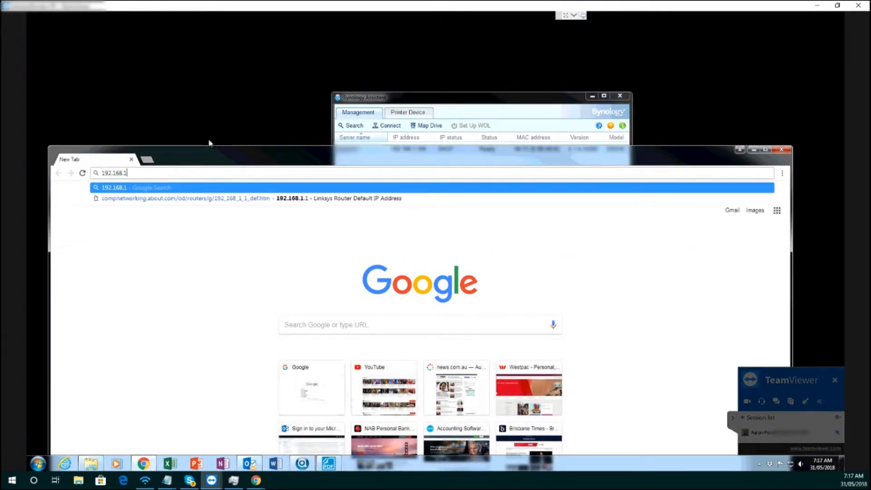
pyautogui.moveTo(206, 150); pyautogui.dragTo(210, 179)
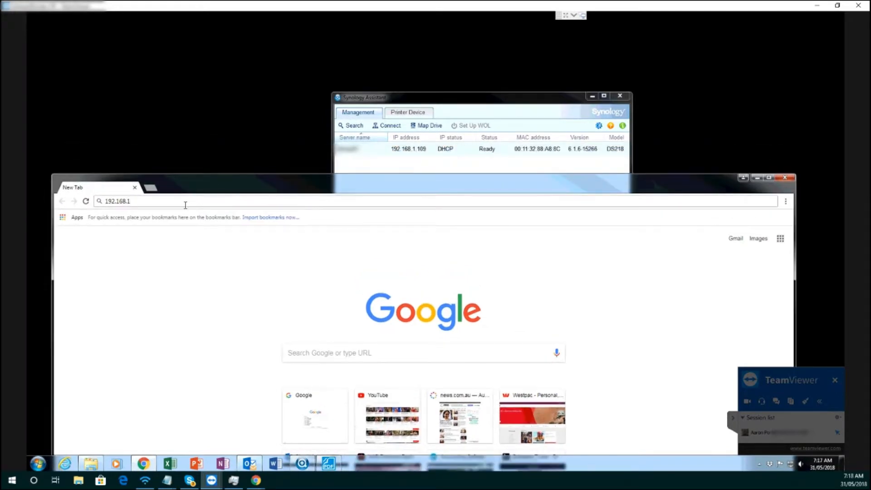
pyautogui.write('.109')
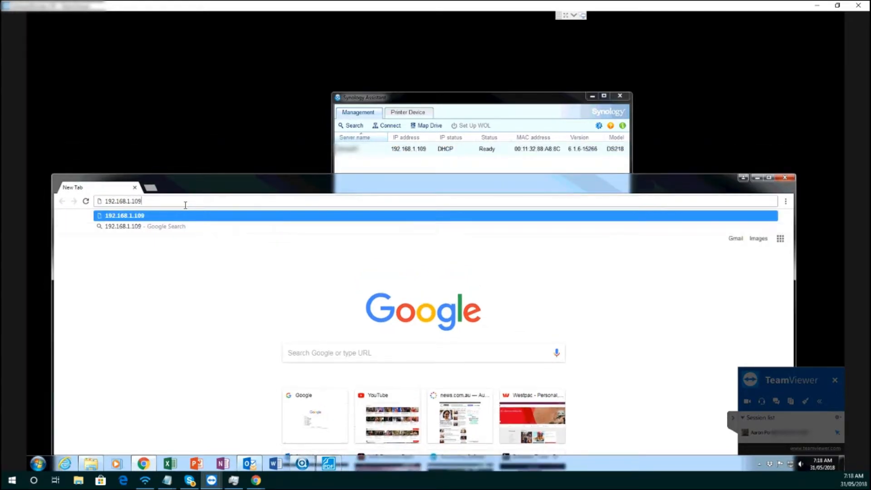
pyautogui.press('Return')
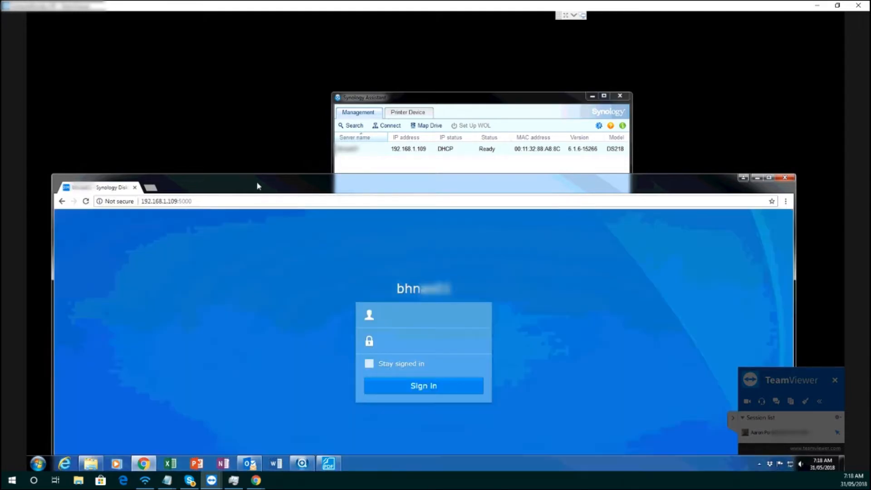
# Maximize the browser, sign in to the DiskStation as admin with the account password, and close DSM Help
pyautogui.moveTo(257, 183); pyautogui.dragTo(268, 88)
pyautogui.click(779, 81)
pyautogui.click(425, 183)
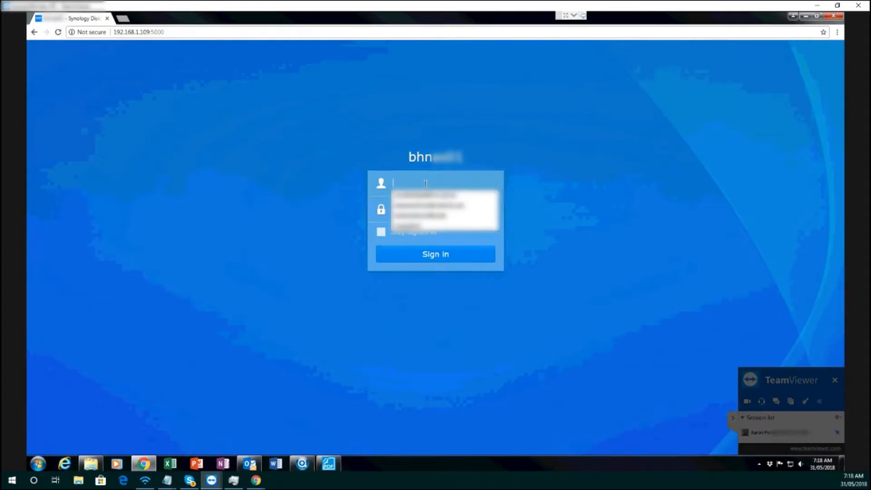
pyautogui.write('admin')
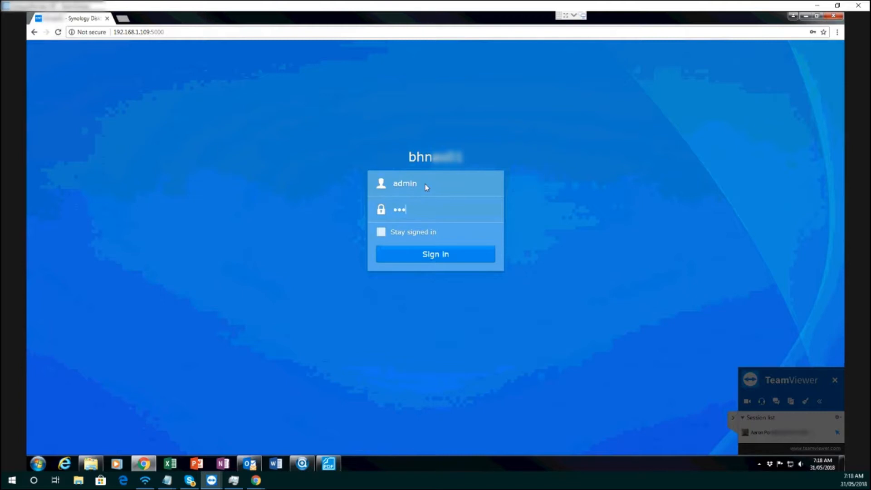
pyautogui.press('Return')
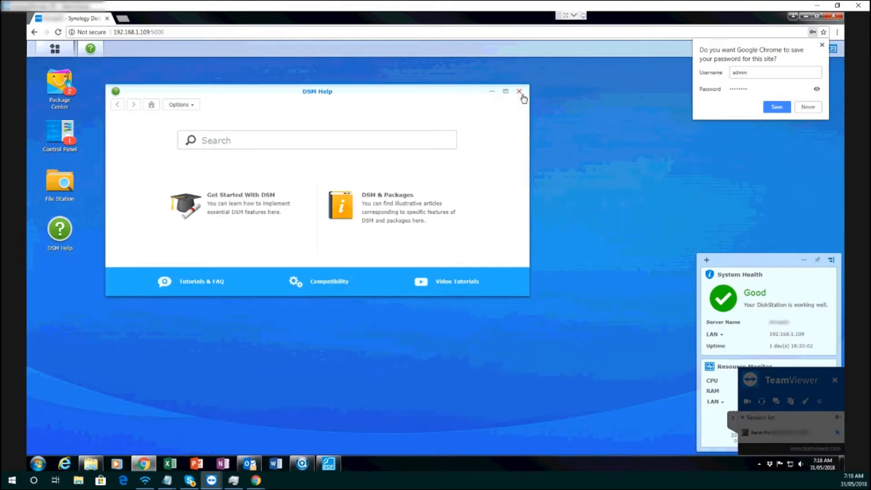
pyautogui.click(520, 93)
# Ping 192.168.1.112 from a Windows command prompt to check whether the address is in use, and close the prompt
pyautogui.click(42, 464)
pyautogui.write('cmd')
pyautogui.press('Return')
pyautogui.write('ping 192.168.')
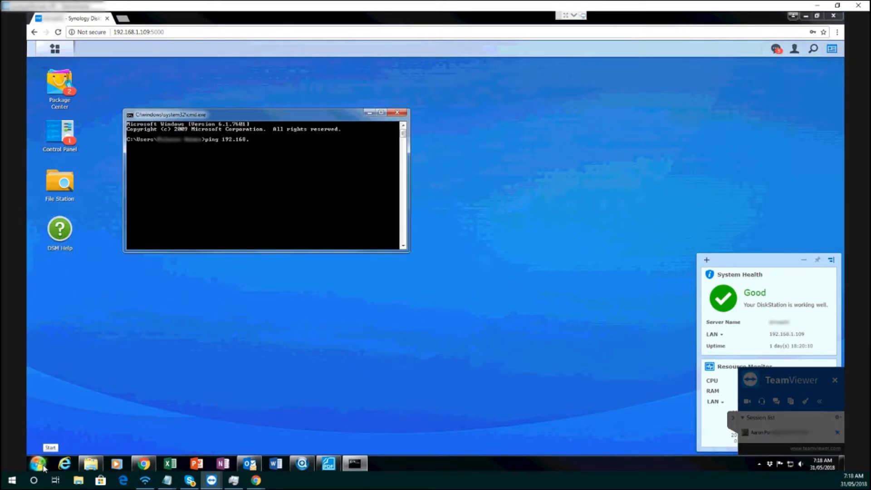
pyautogui.write('1.112')
pyautogui.press('Return')
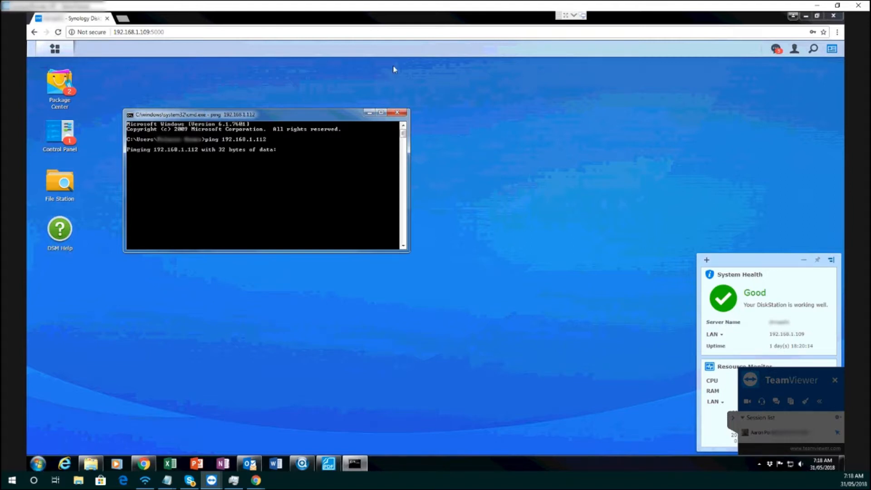
pyautogui.click(397, 112)
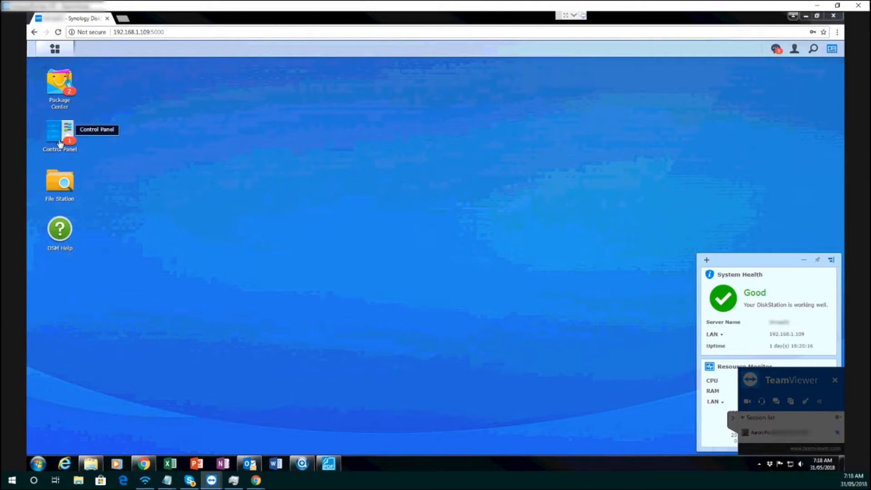
# Switch the DiskStation's LAN interface to manual IPv4 configuration with the IP address 192.168.1.112 and apply it
pyautogui.click(80, 134)
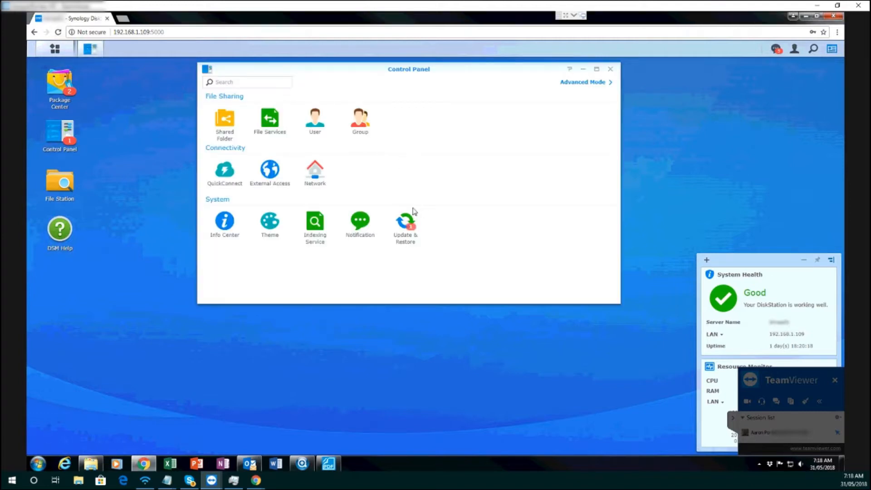
pyautogui.click(317, 180)
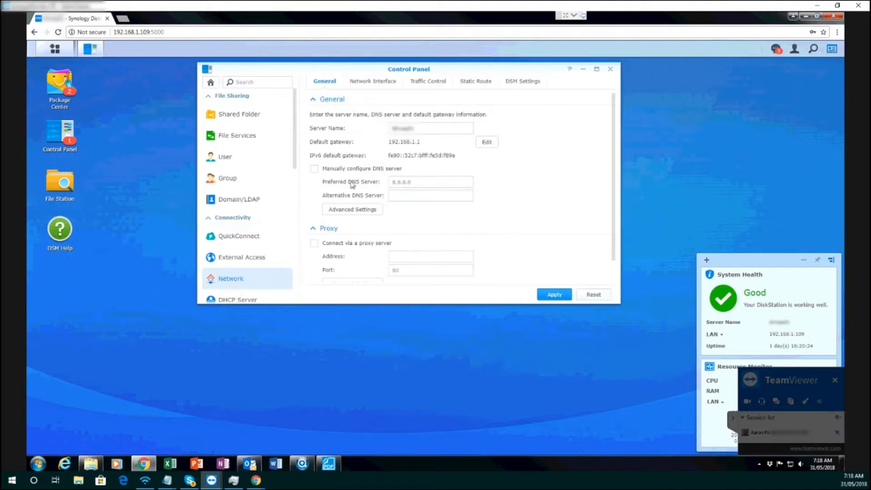
pyautogui.click(370, 82)
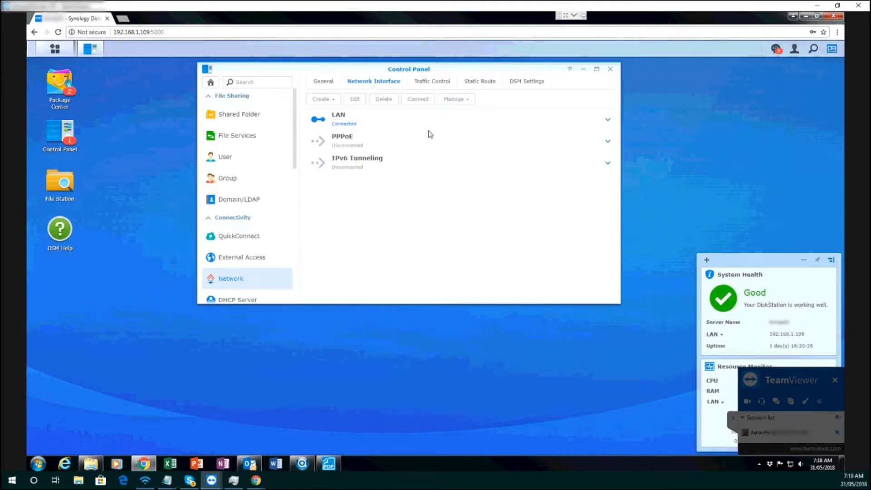
pyautogui.click(608, 121)
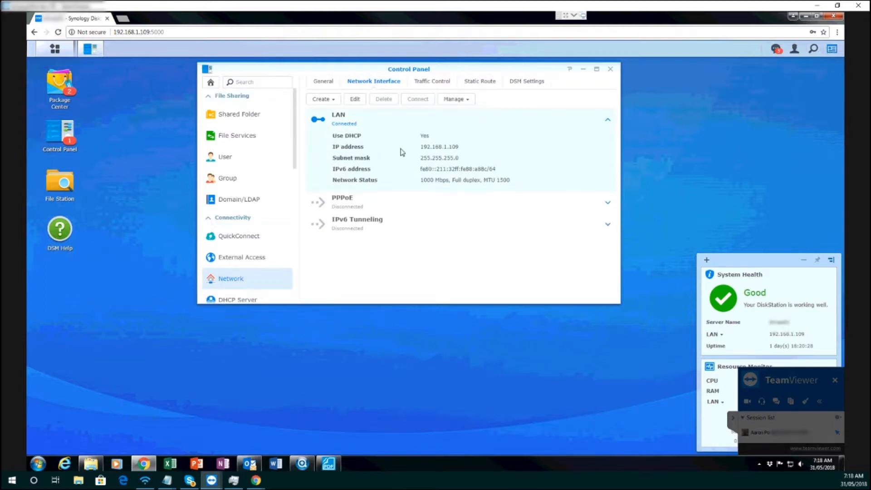
pyautogui.click(356, 100)
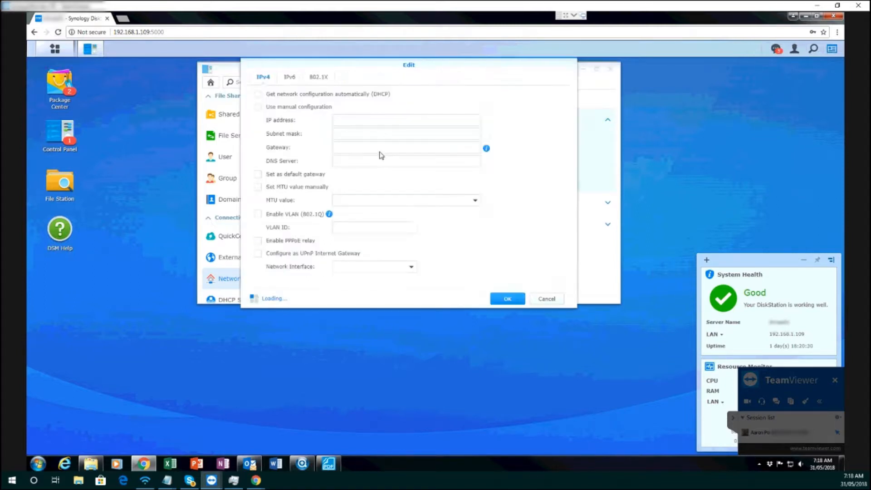
pyautogui.click(259, 107)
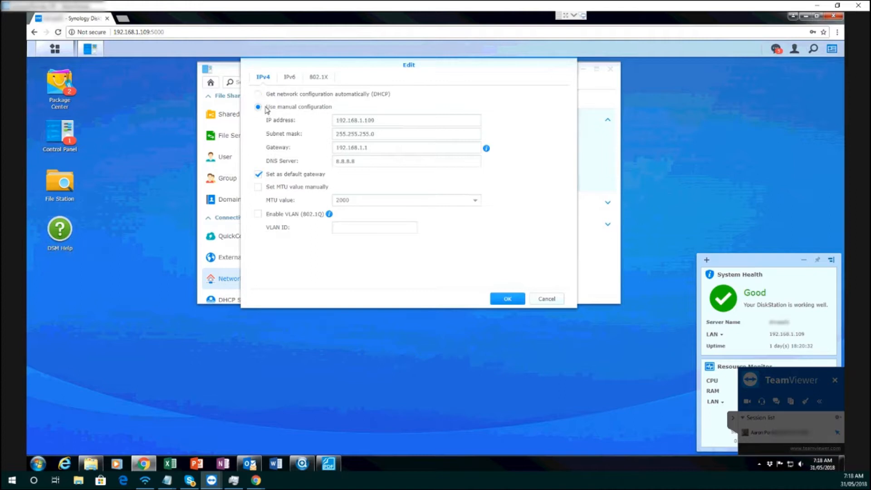
pyautogui.click(387, 121)
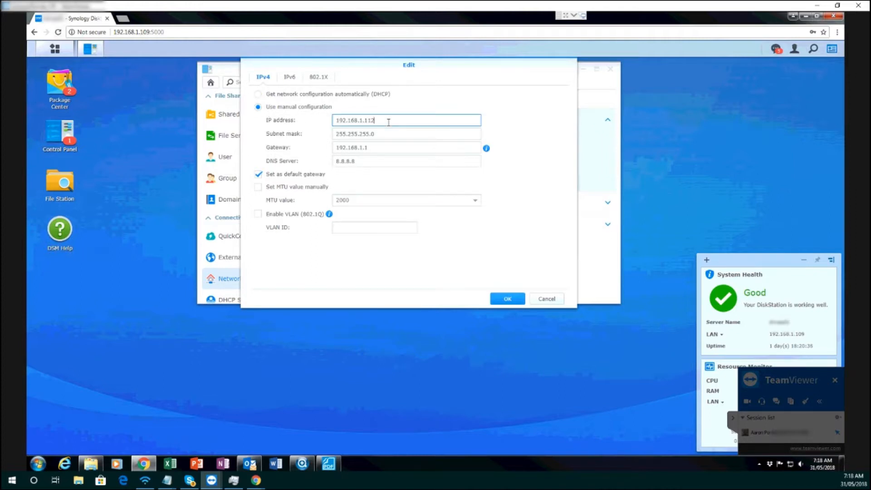
pyautogui.click(507, 300)
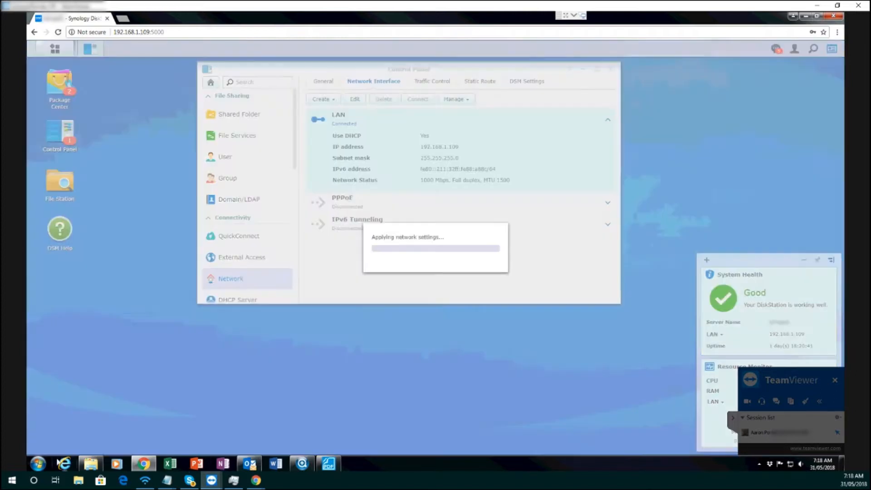
# Ping 192.168.1.112 continuously with the -t option from a Windows command prompt, and minimize the prompt
pyautogui.click(39, 463)
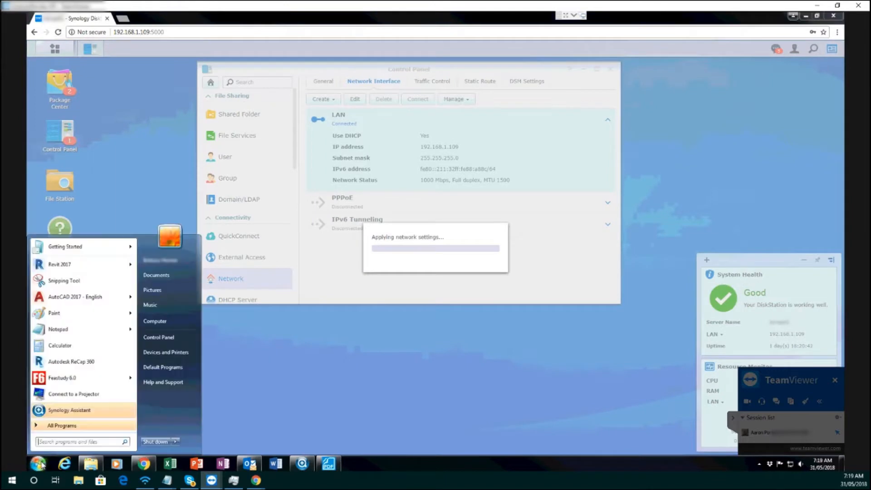
pyautogui.write('cmd')
pyautogui.press('Return')
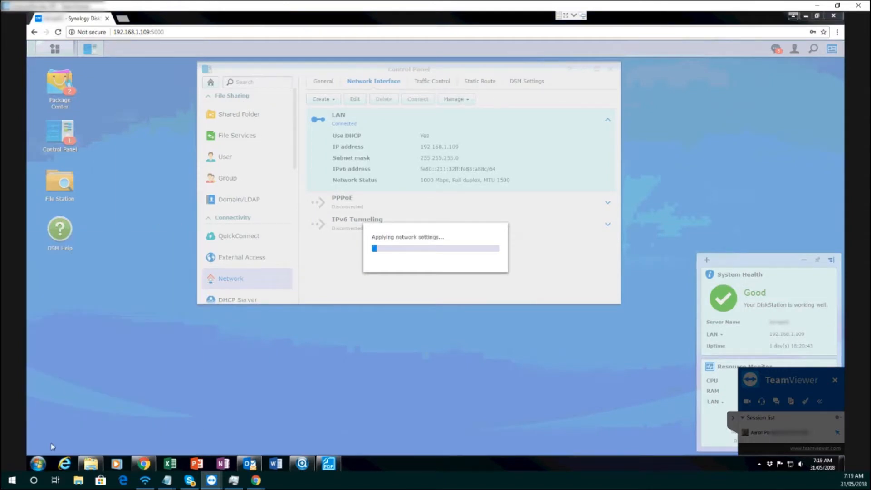
pyautogui.write('ping 192.168.1.112')
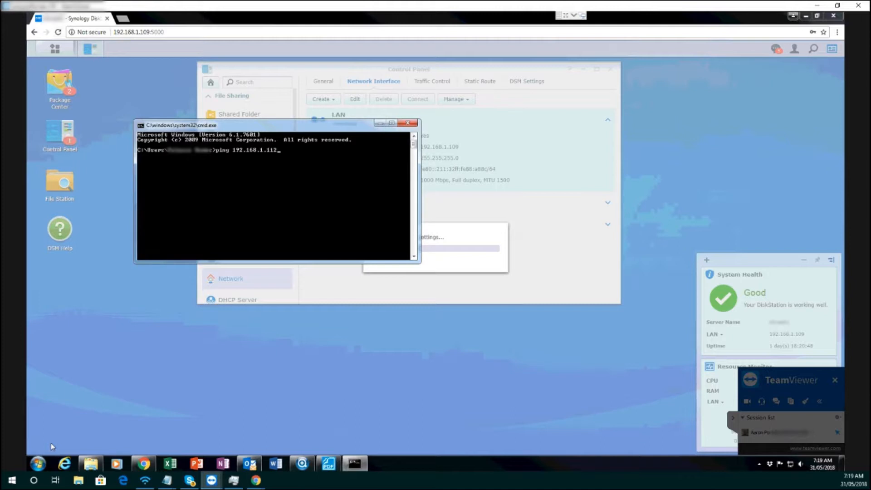
pyautogui.write(' -t')
pyautogui.press('Return')
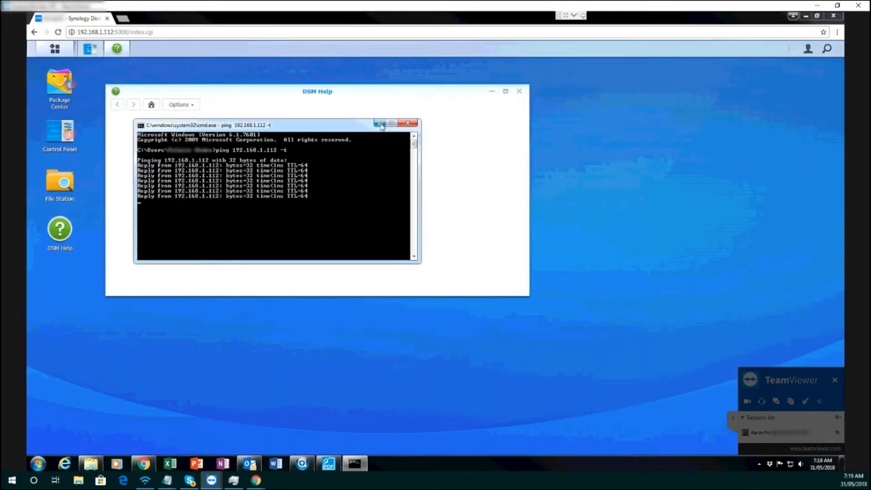
pyautogui.click(380, 124)
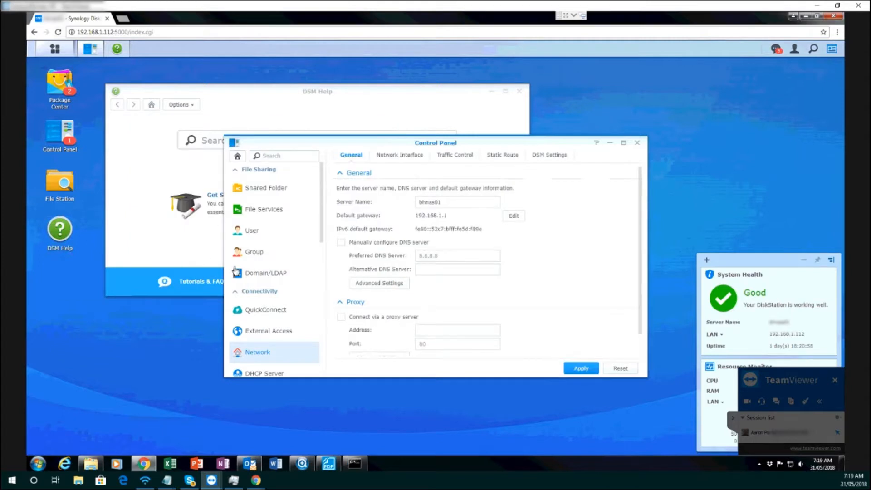
# Start a new DiskStation user account, filling in the user's name and the matching account password and confirmation
pyautogui.click(249, 235)
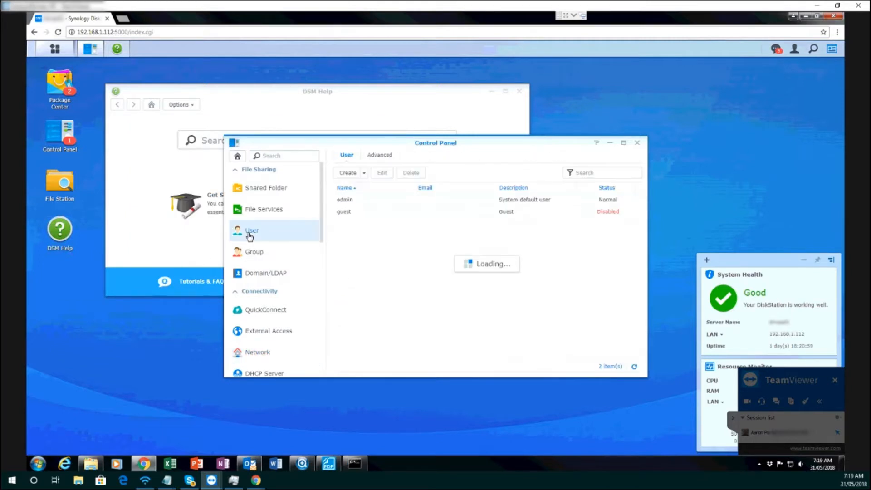
pyautogui.click(348, 175)
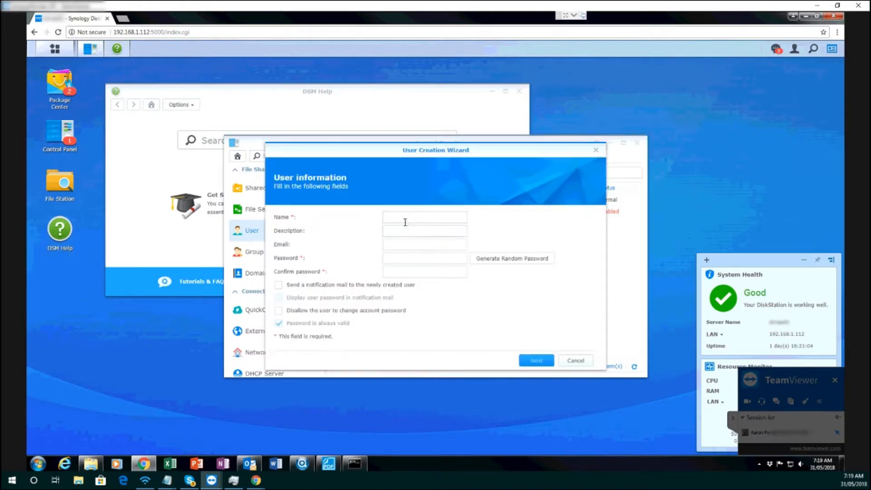
pyautogui.click(397, 218)
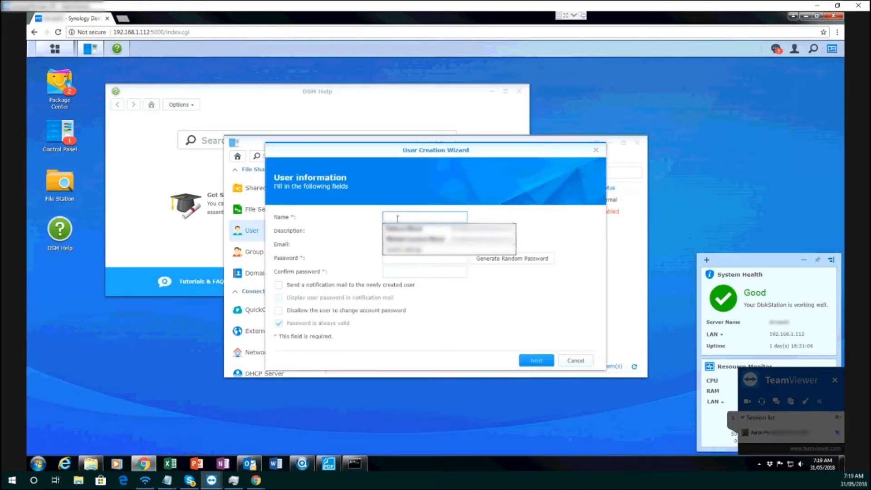
pyautogui.write('Bel')
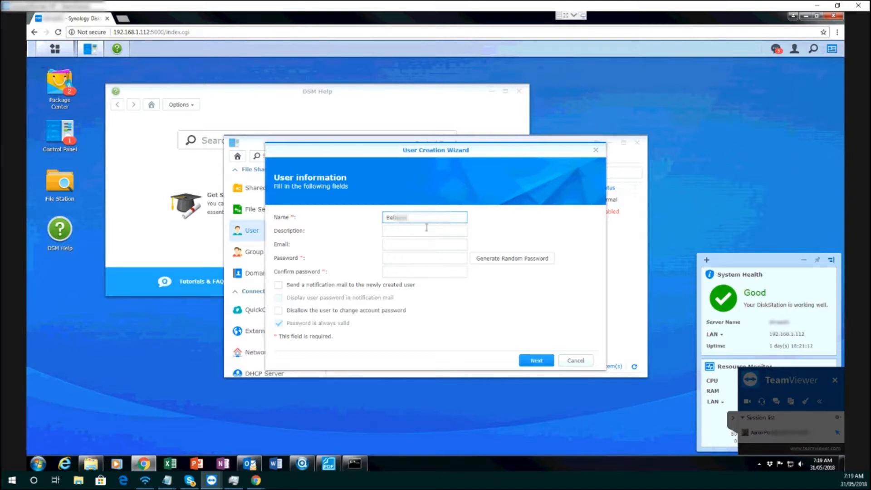
pyautogui.click(393, 257)
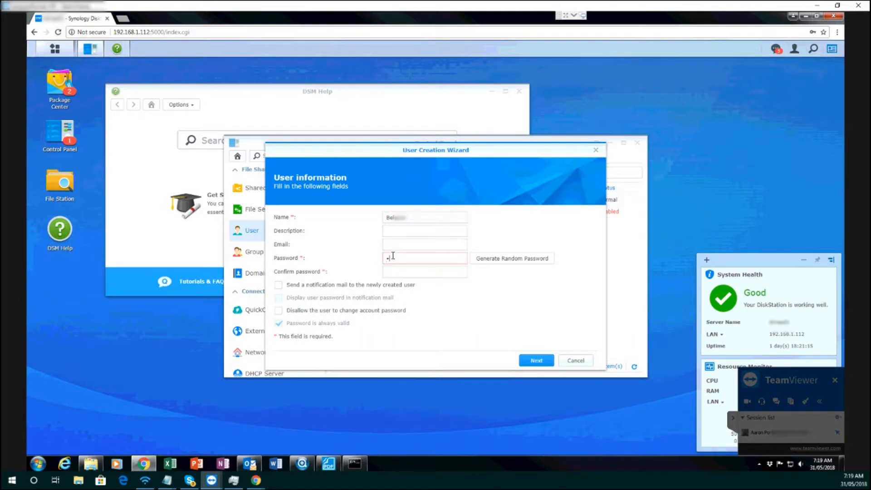
pyautogui.press('Tab')
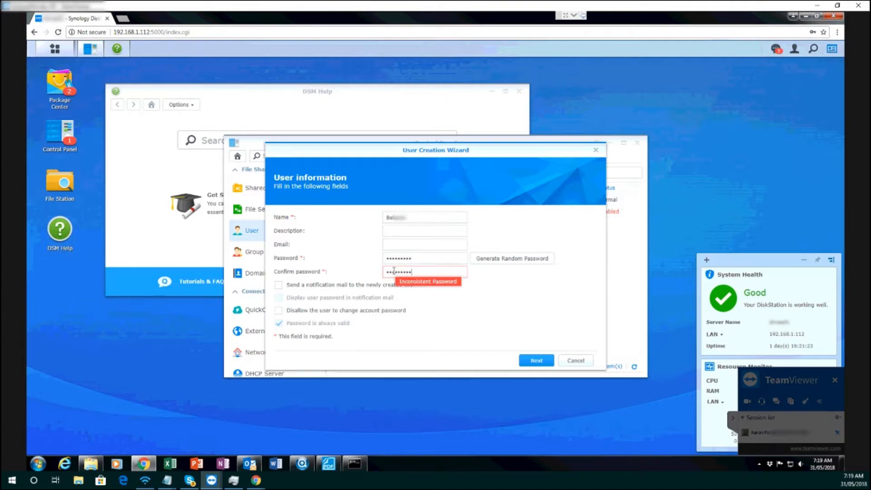
pyautogui.moveTo(411, 259); pyautogui.dragTo(385, 259)
pyautogui.write('•')
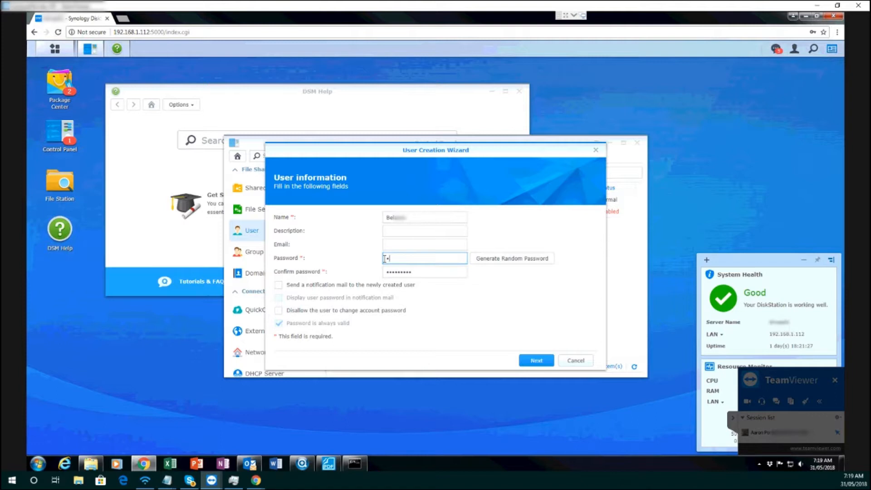
pyautogui.press('Tab')
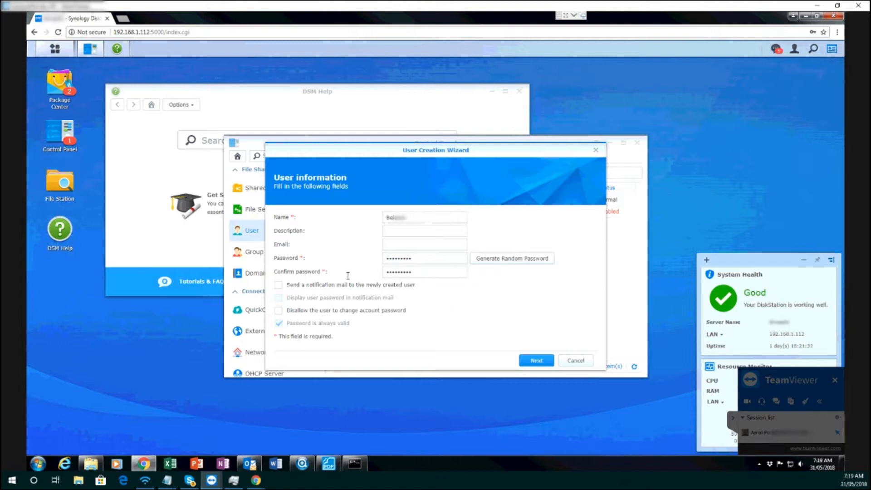
pyautogui.click(534, 360)
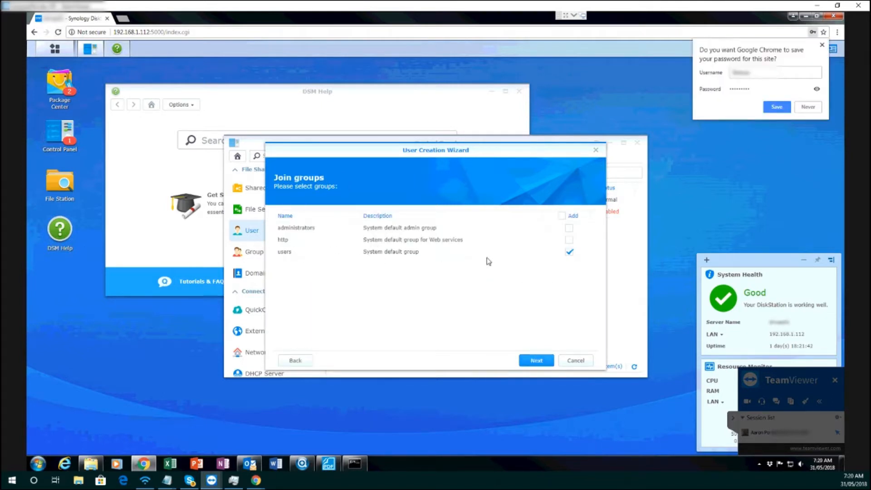
# Create the user as a member of the users group, keeping the default folder permissions, application permissions and speed limits
pyautogui.click(536, 360)
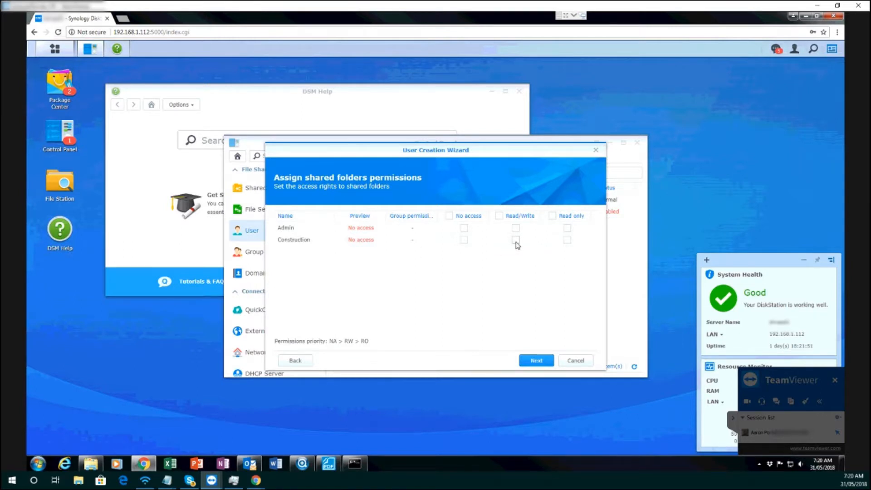
pyautogui.click(537, 361)
pyautogui.click(537, 361)
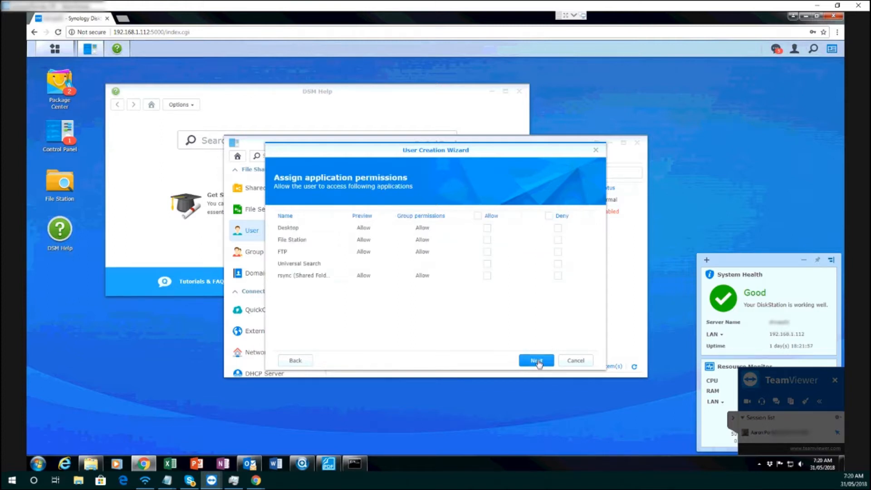
pyautogui.click(539, 363)
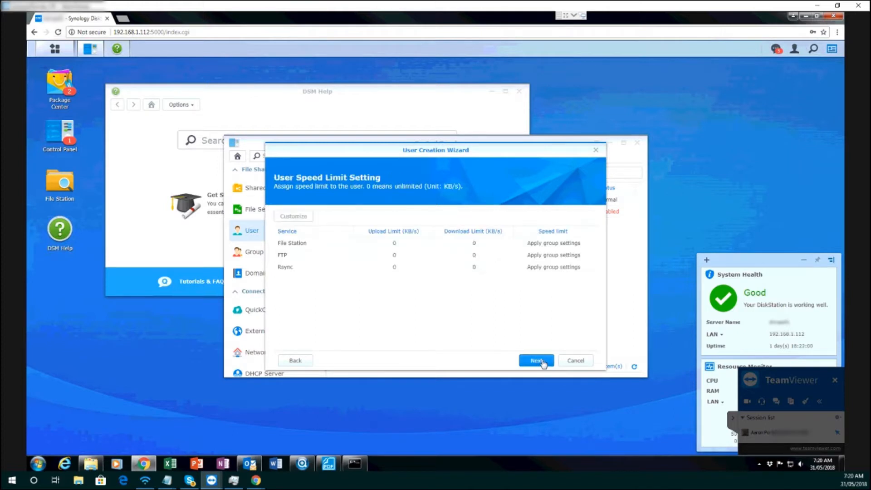
pyautogui.click(542, 362)
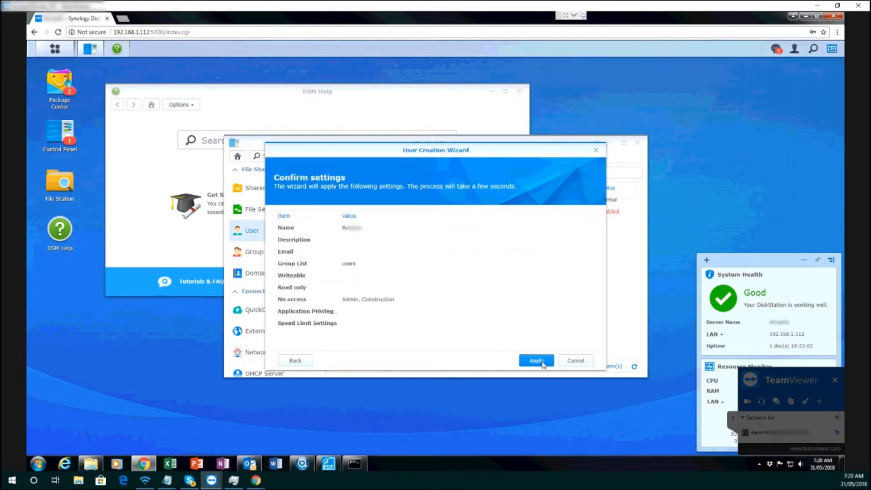
pyautogui.click(537, 361)
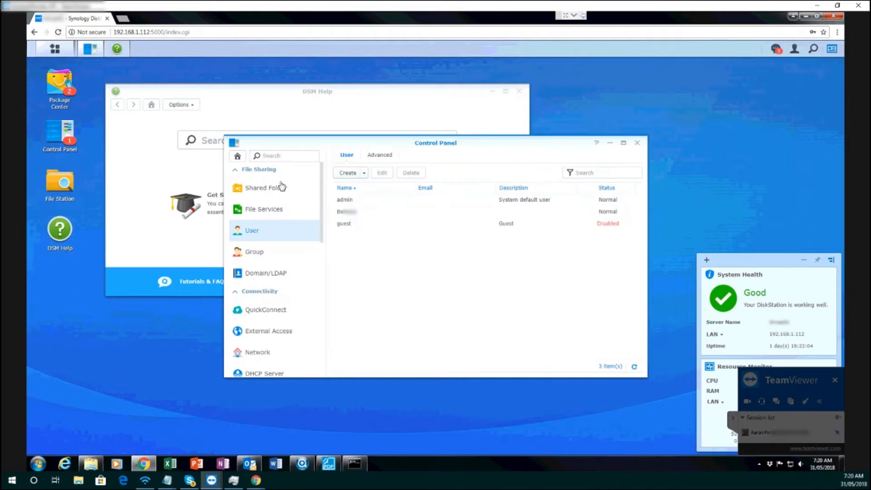
# Replace the name of the Construction shared folder with a new folder name and save it
pyautogui.click(258, 189)
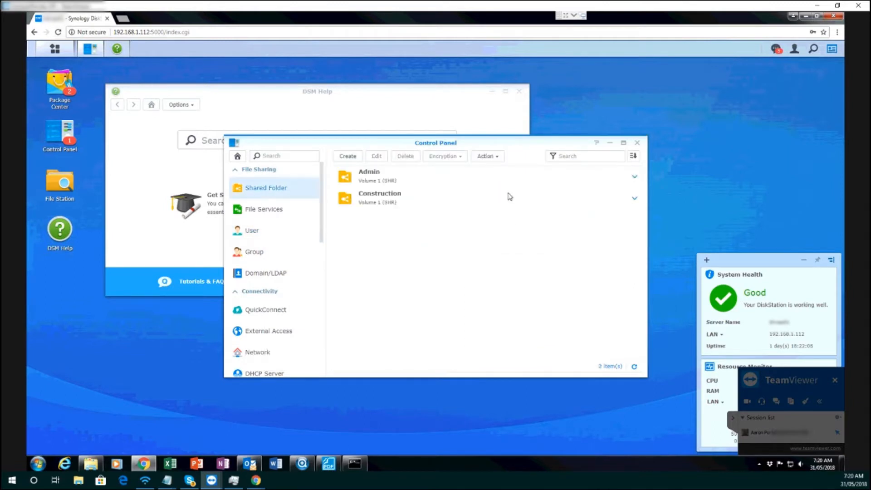
pyautogui.click(383, 201)
pyautogui.click(376, 156)
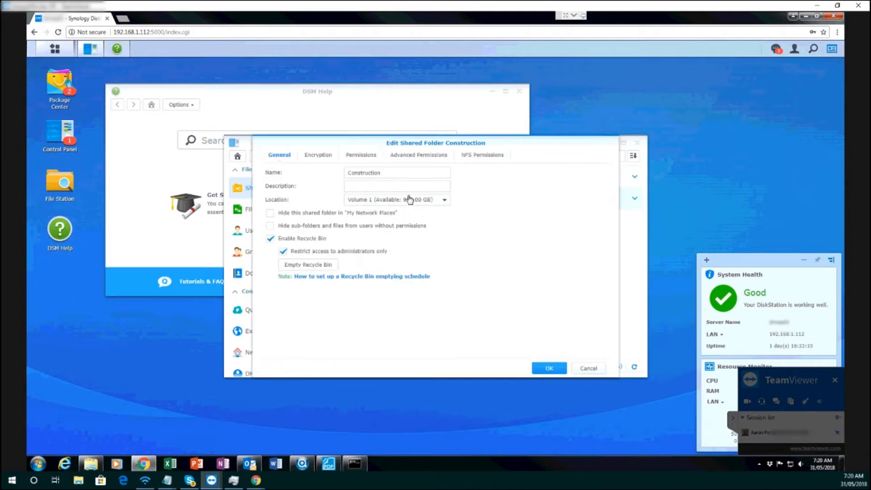
pyautogui.click(347, 174)
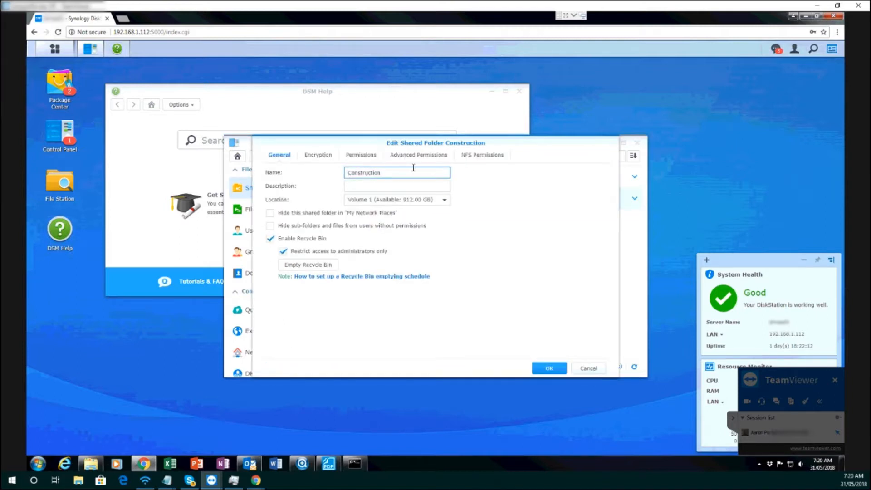
pyautogui.moveTo(386, 168); pyautogui.dragTo(324, 163)
pyautogui.write('B')
pyautogui.click(548, 369)
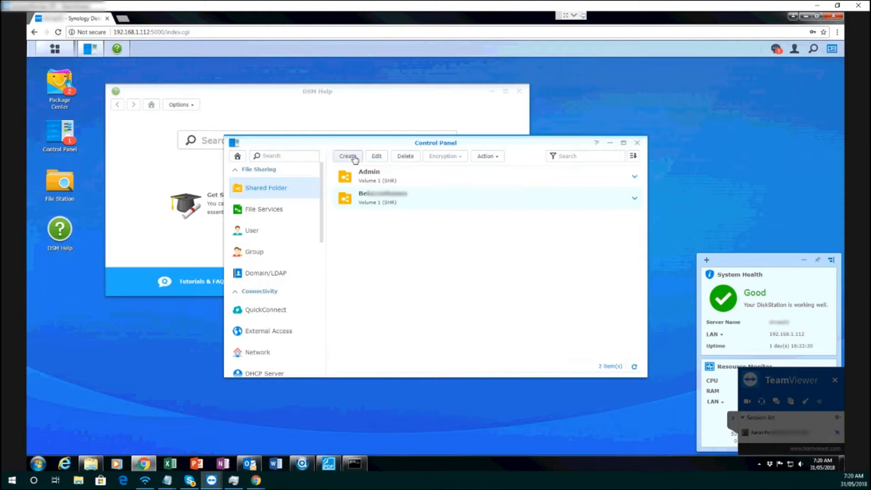
# Create another named shared folder on Volume 1, unencrypted, with the Recycle Bin enabled and restricted to administrators
pyautogui.click(348, 156)
pyautogui.click(394, 208)
pyautogui.write('Woo')
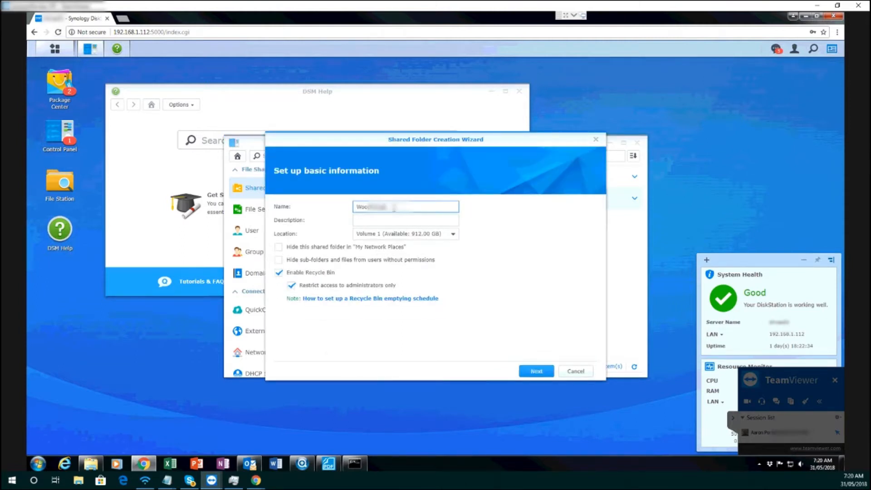
pyautogui.click(534, 376)
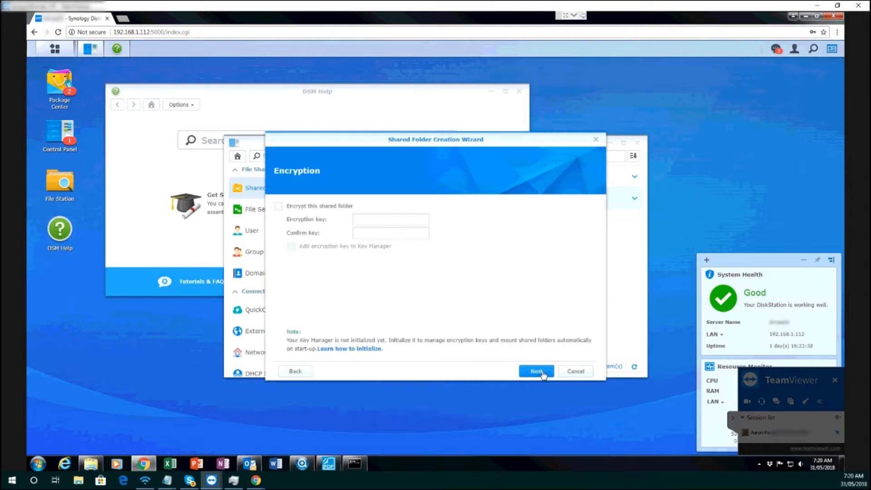
pyautogui.click(536, 371)
pyautogui.click(538, 371)
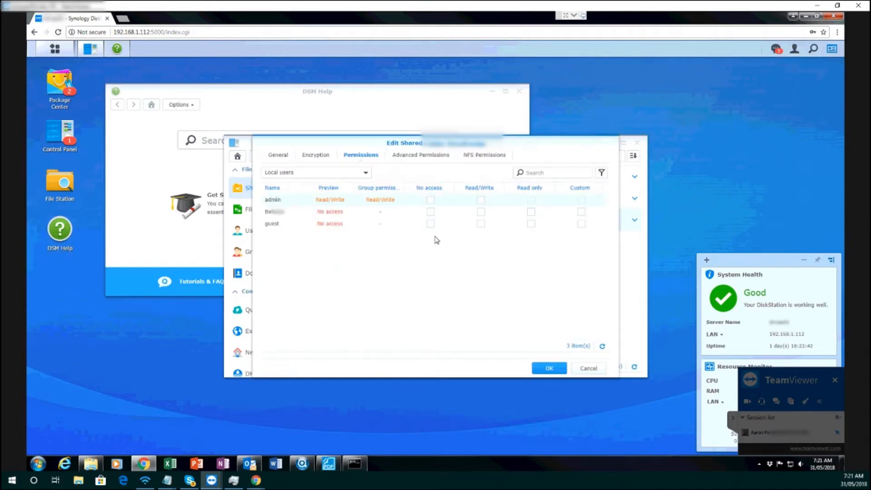
# Grant Read/Write permission on the newly created shared folder to both admin and the newly added user
pyautogui.click(531, 212)
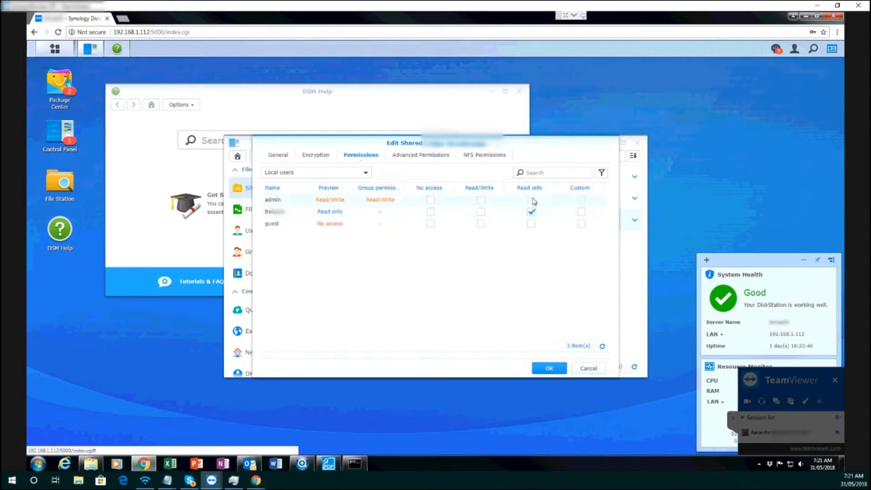
pyautogui.click(531, 212)
pyautogui.click(481, 211)
pyautogui.click(481, 200)
pyautogui.click(549, 368)
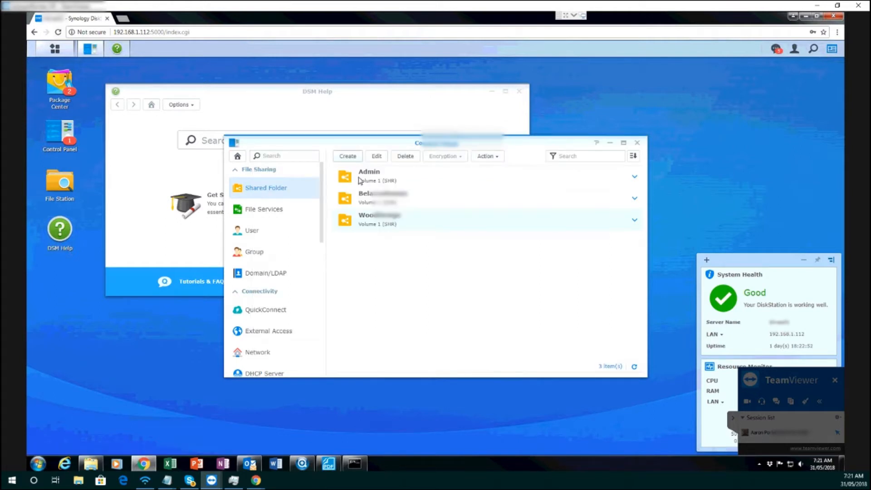
# Grant the newly added user Read/Write permission on the second shared folder in the list and save it
pyautogui.click(375, 203)
pyautogui.click(378, 157)
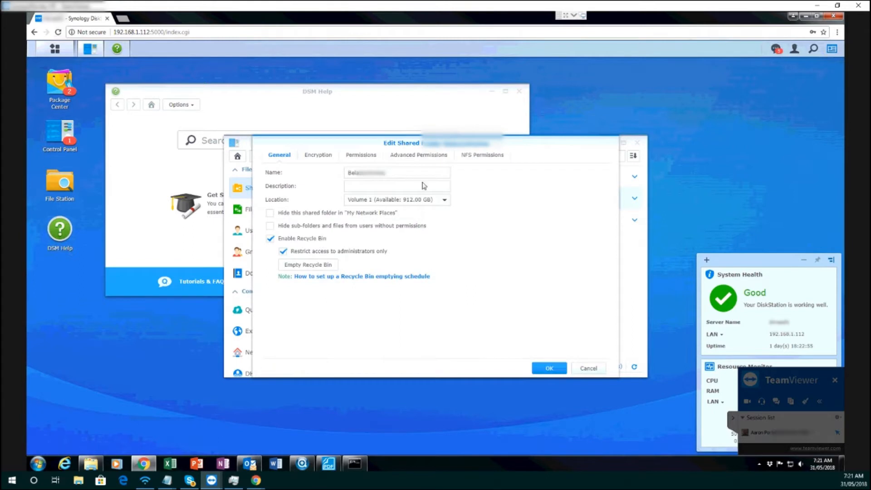
pyautogui.click(362, 155)
pyautogui.click(481, 211)
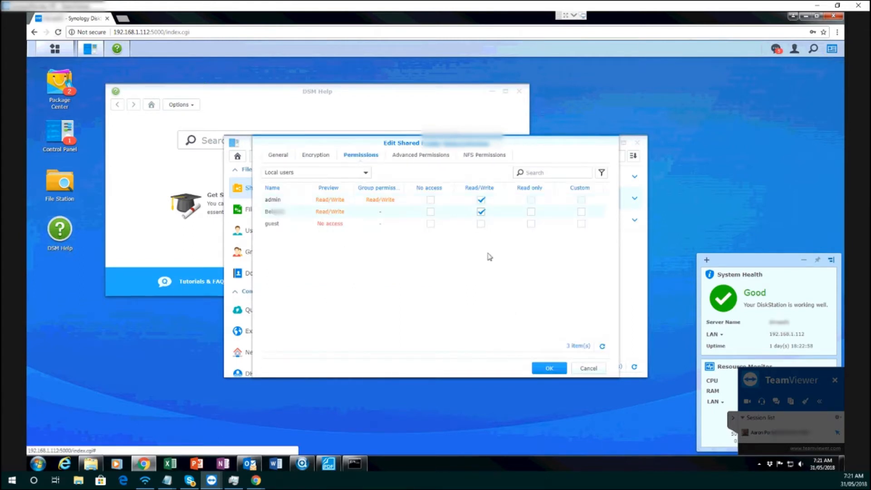
pyautogui.click(549, 368)
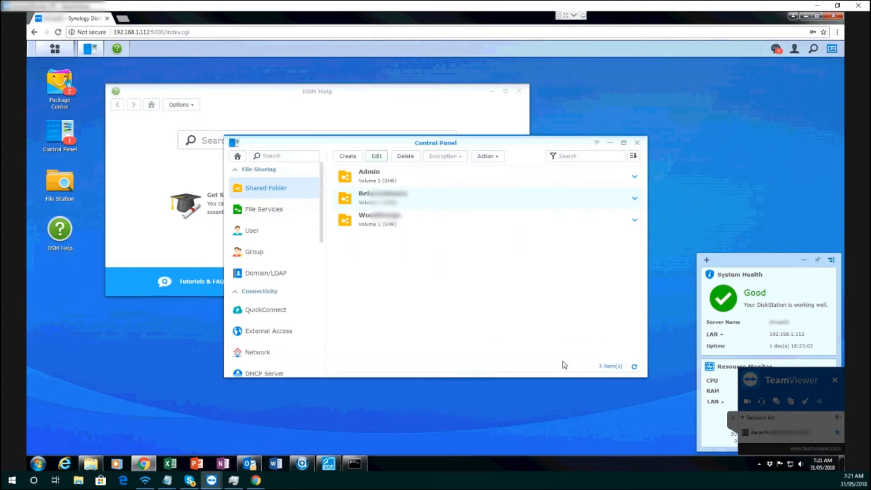
# Close Control Panel and DSM Help, and look over the Package Center categories and the available DSM applications
pyautogui.click(637, 142)
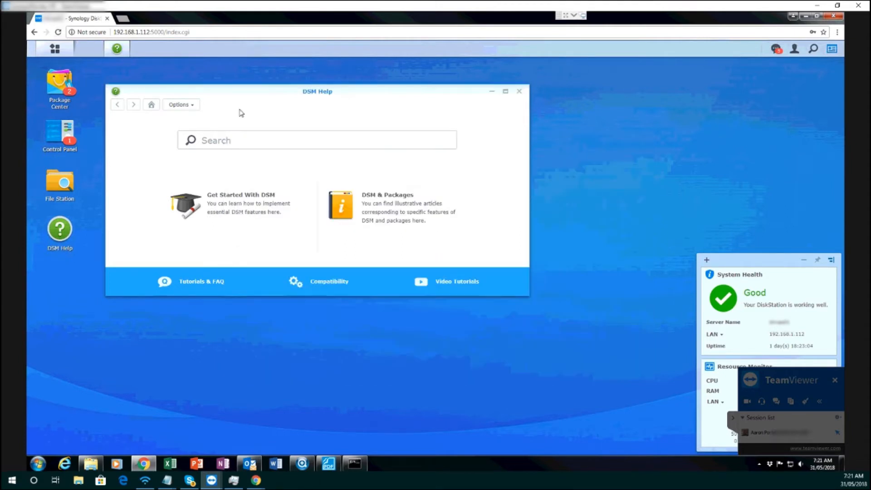
pyautogui.click(519, 91)
pyautogui.click(66, 105)
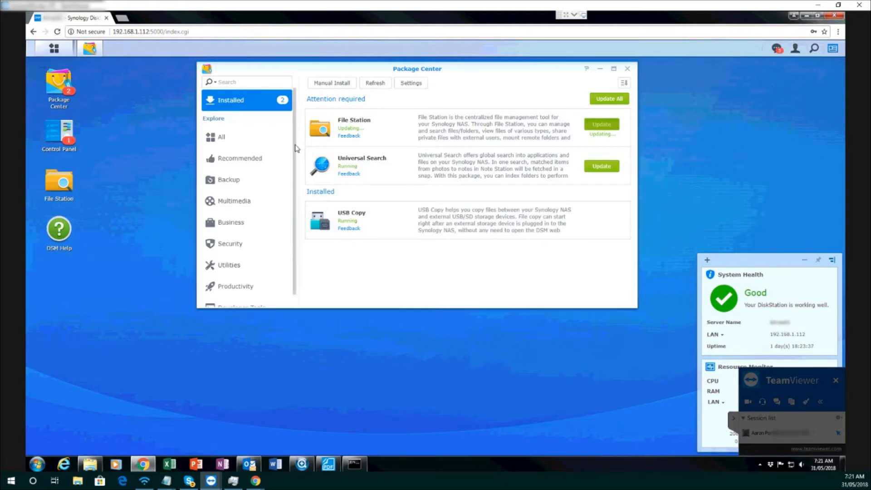
pyautogui.moveTo(295, 148); pyautogui.dragTo(294, 177)
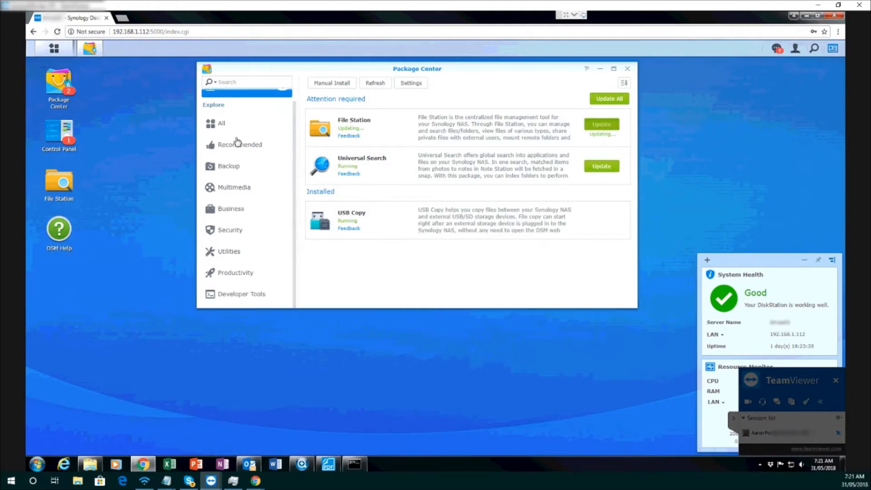
pyautogui.click(55, 50)
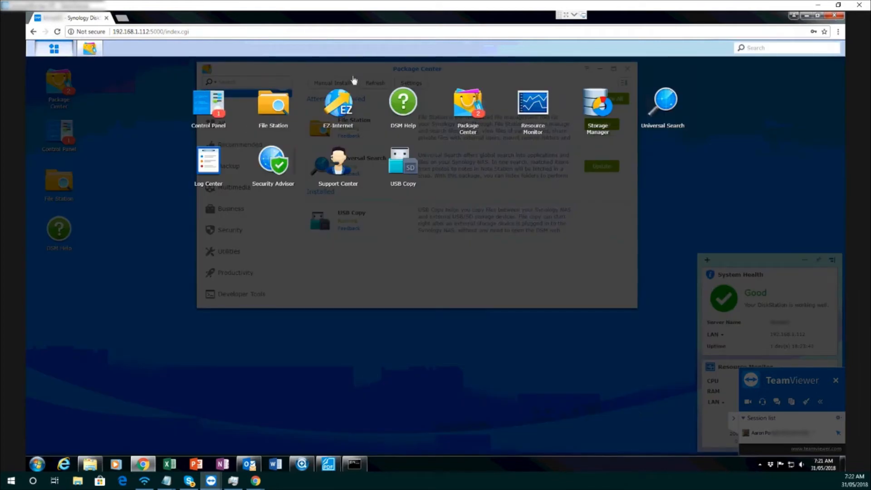
pyautogui.click(244, 123)
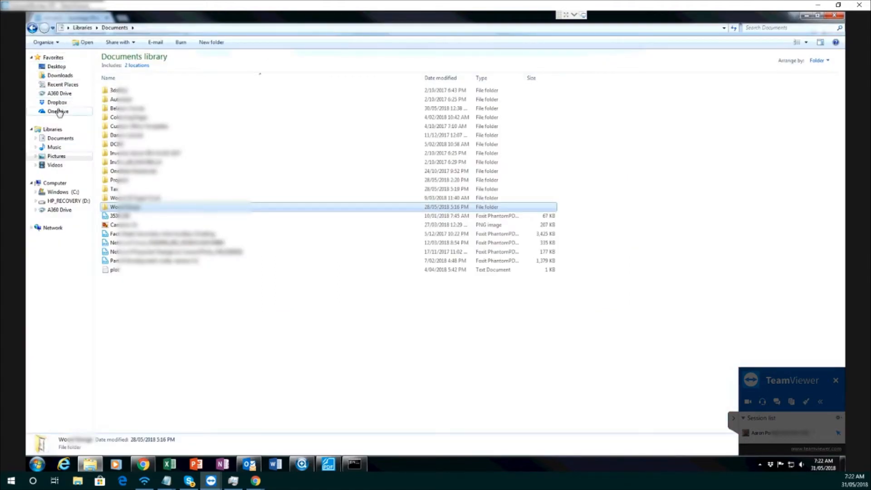
# In Windows Explorer, map drive B: to the second shared folder on \\192.168.1.112, reconnecting at logon with different credentials
pyautogui.rightClick(52, 184)
pyautogui.click(88, 222)
pyautogui.click(396, 209)
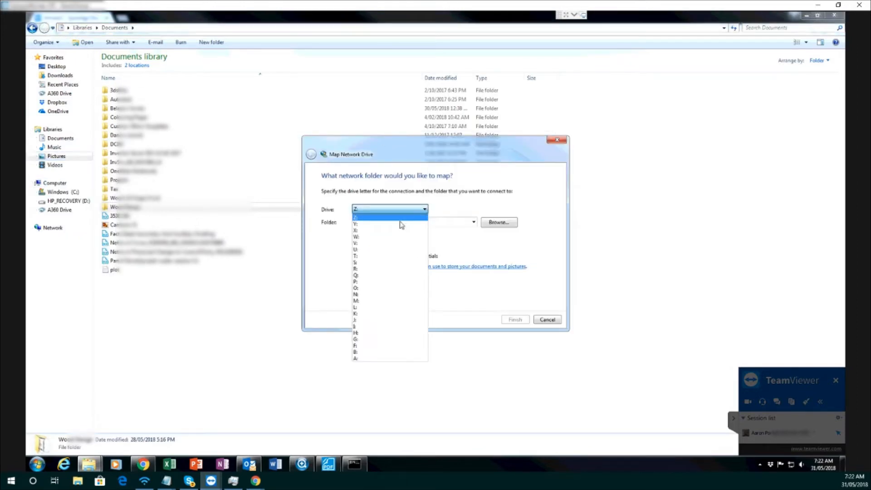
pyautogui.click(362, 353)
pyautogui.click(379, 222)
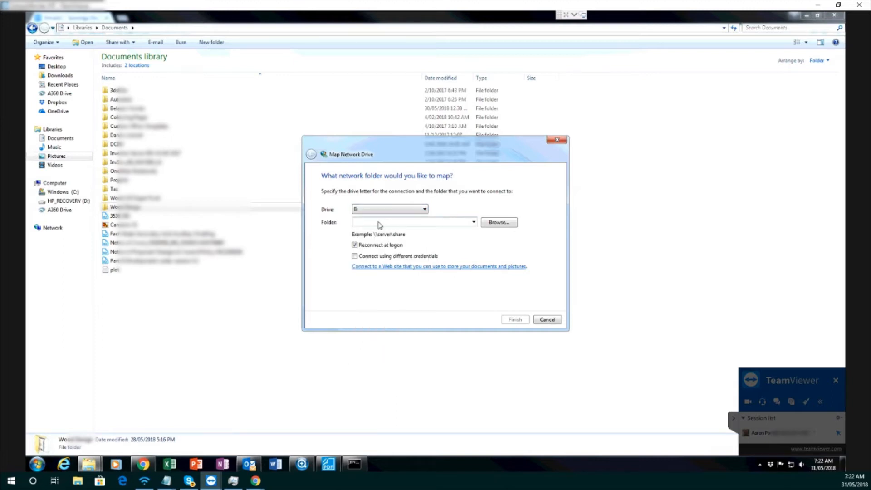
pyautogui.write('\\\\192.168.1.112\\Bel')
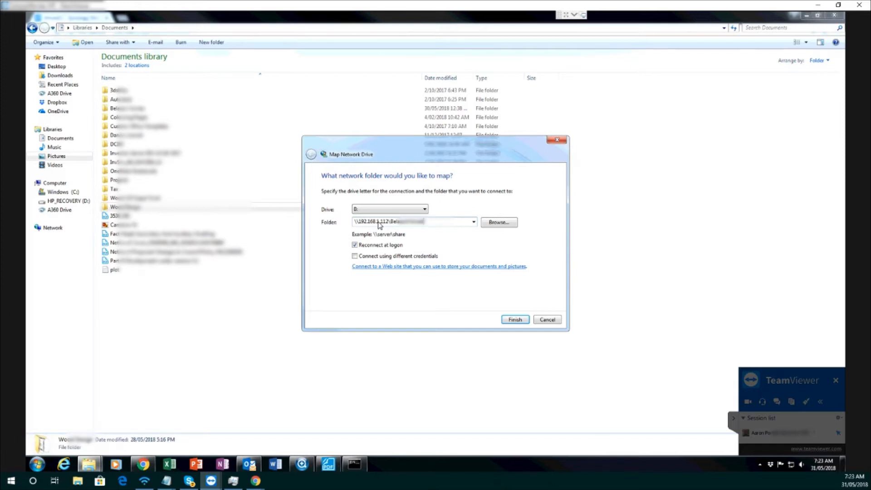
pyautogui.click(381, 256)
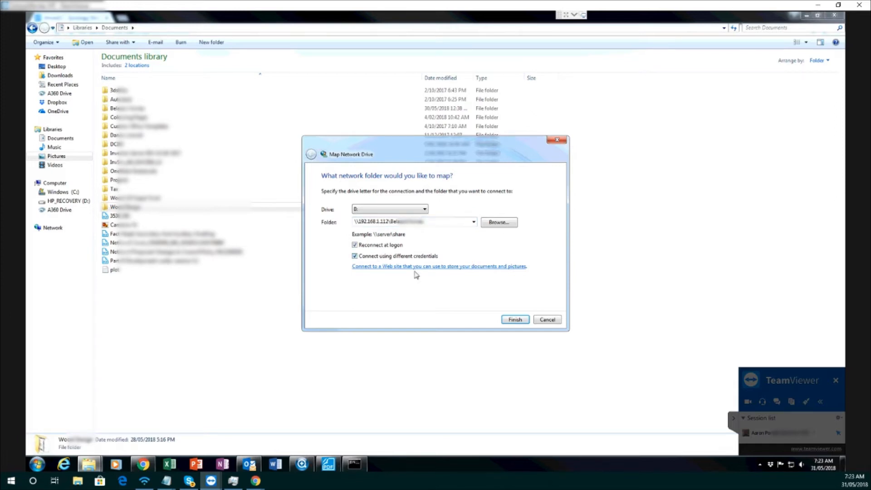
pyautogui.click(515, 319)
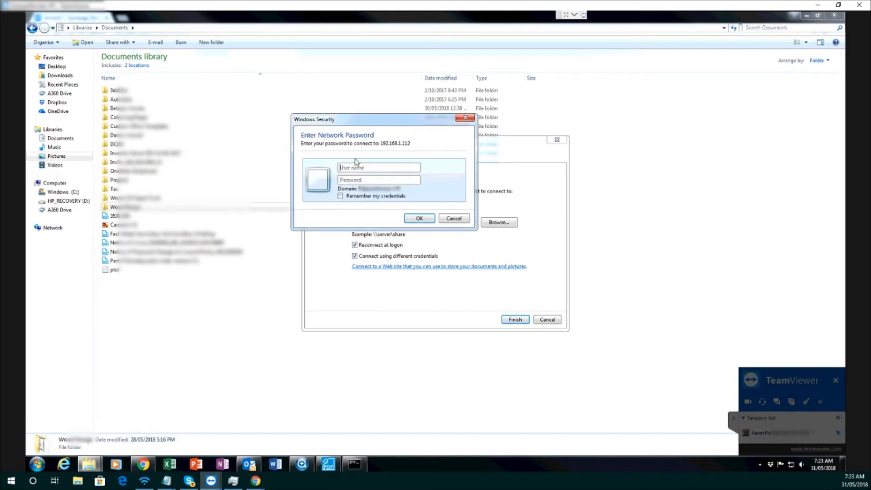
# Check the NAS server name in Synology Assistant, and connect drive B: with the server-qualified user name and account password
pyautogui.moveTo(302, 463)
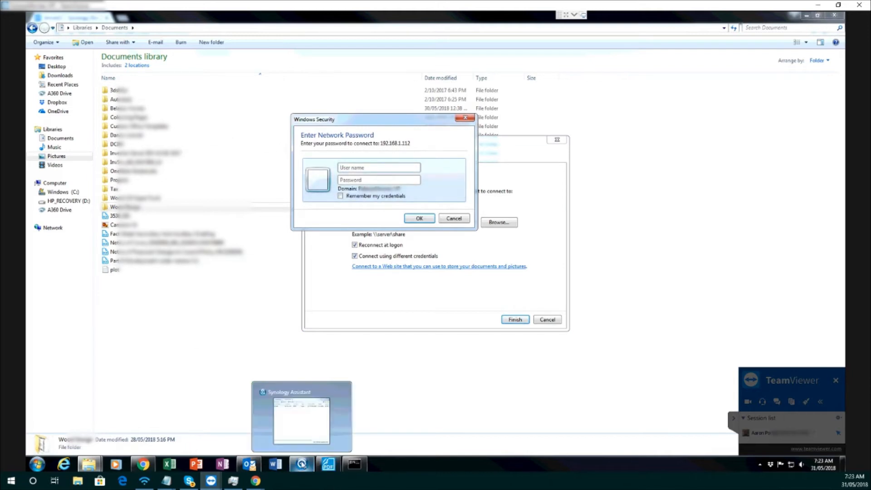
pyautogui.click(303, 442)
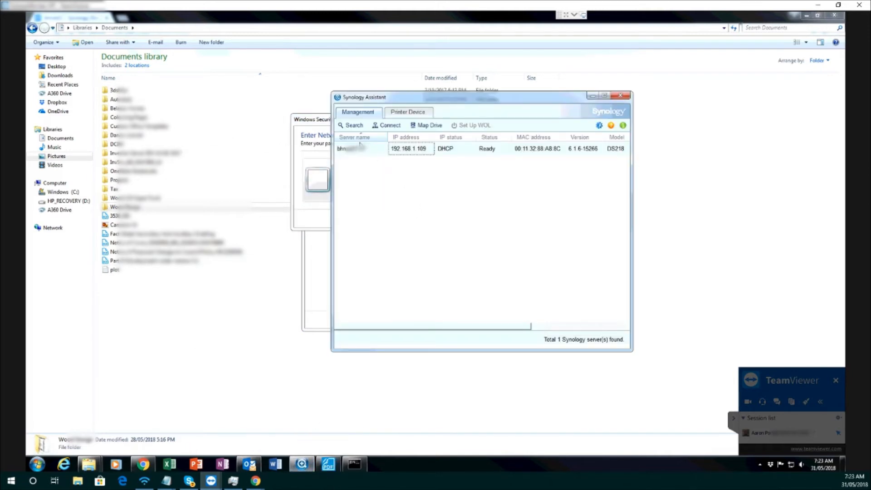
pyautogui.click(316, 155)
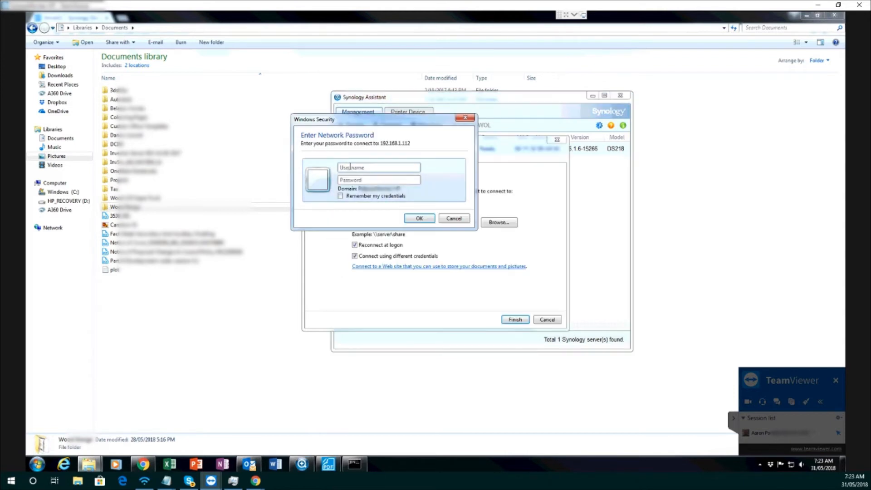
pyautogui.click(350, 167)
pyautogui.write('microsoft\\')
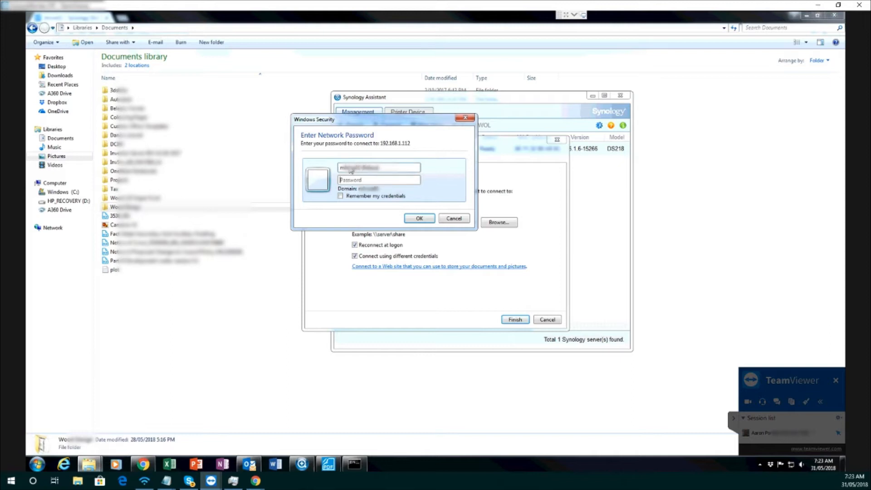
pyautogui.press('Tab')
pyautogui.write('*')
pyautogui.press('Return')
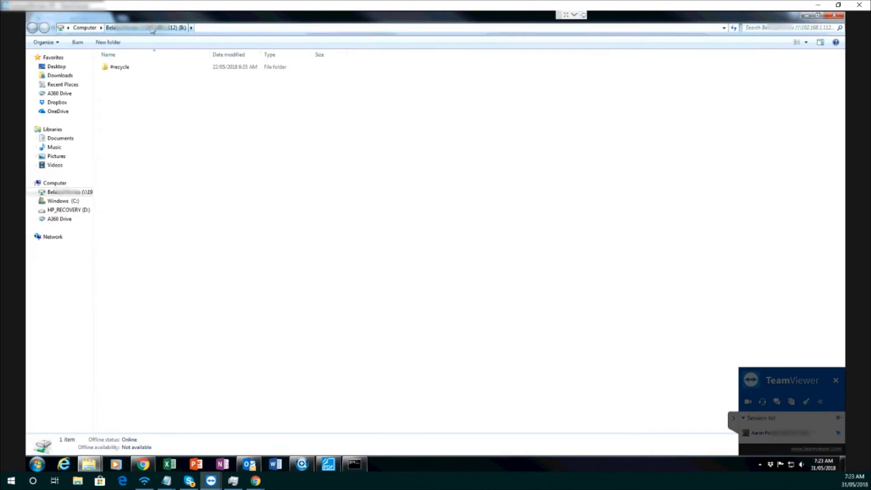
# Map drive W: to the newly created shared folder on \\192.168.1.112 with different credentials, reconnecting at logon, and enter the account password
pyautogui.click(84, 27)
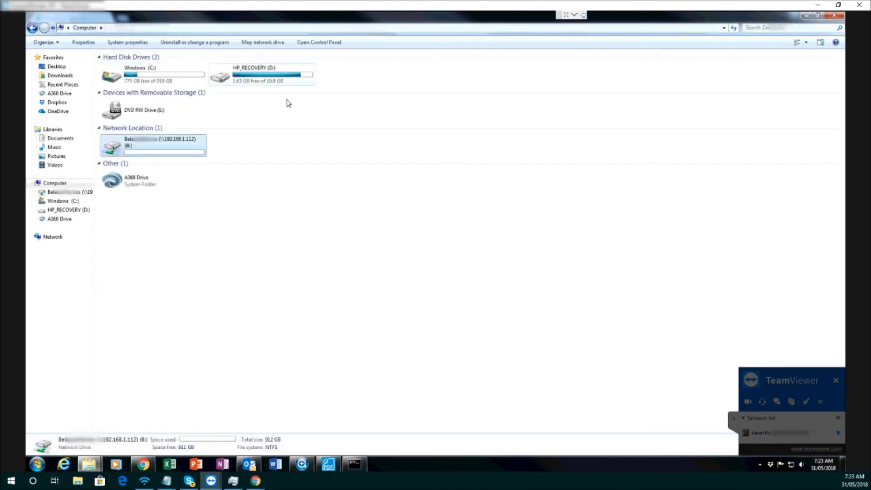
pyautogui.rightClick(51, 182)
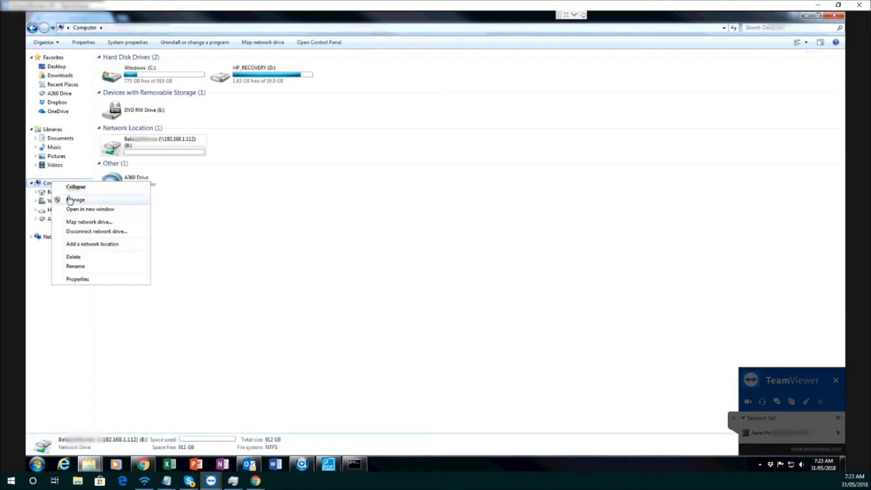
pyautogui.click(85, 223)
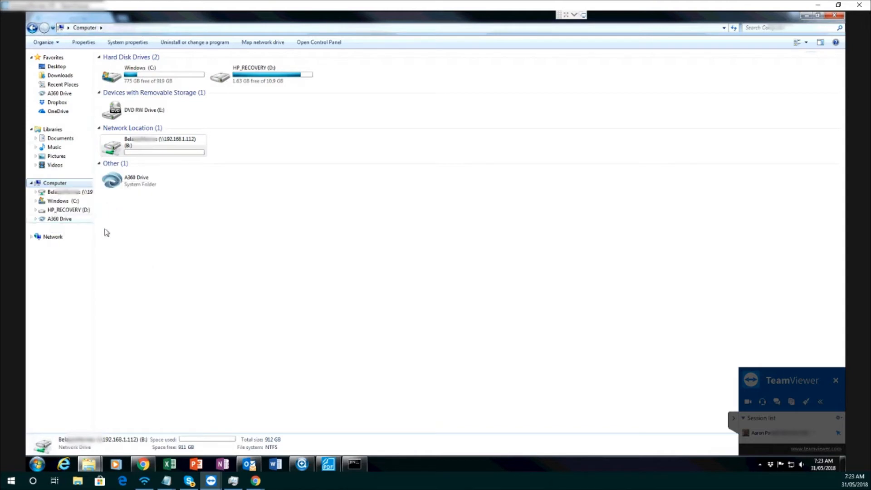
pyautogui.click(403, 211)
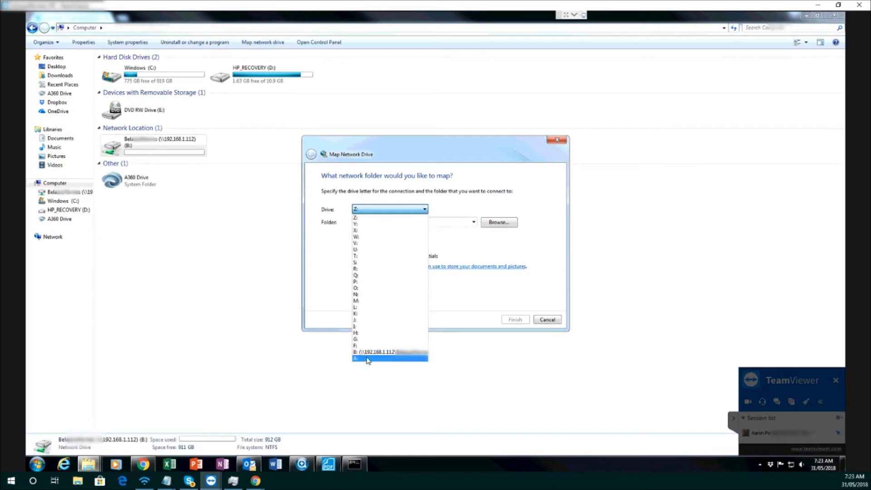
pyautogui.click(363, 236)
pyautogui.click(376, 223)
pyautogui.write('\\\\192.168.1')
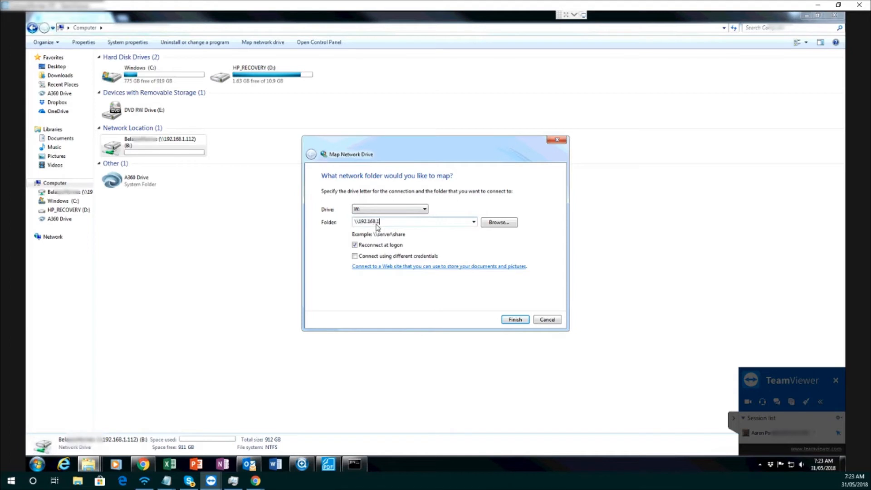
pyautogui.write('\\Wo')
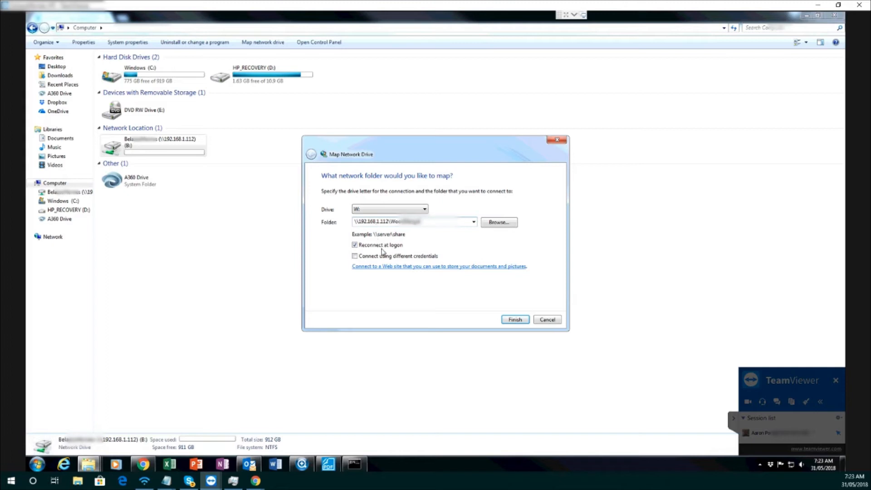
pyautogui.click(356, 256)
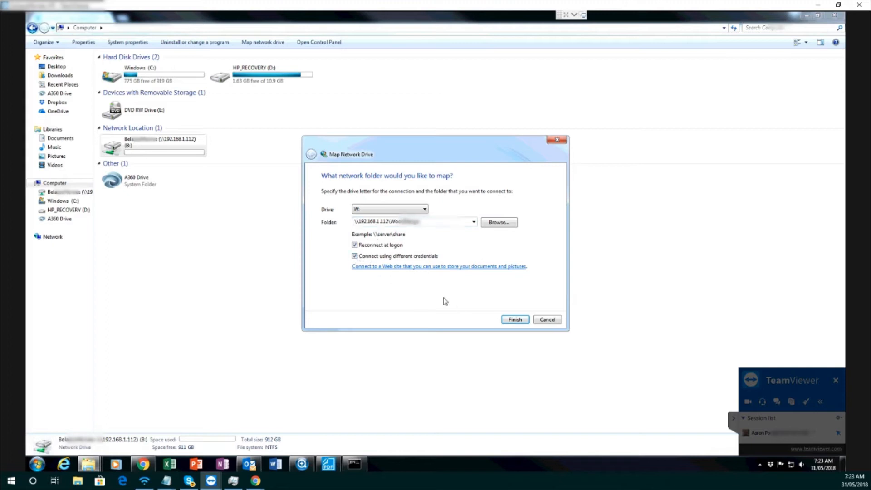
pyautogui.click(514, 320)
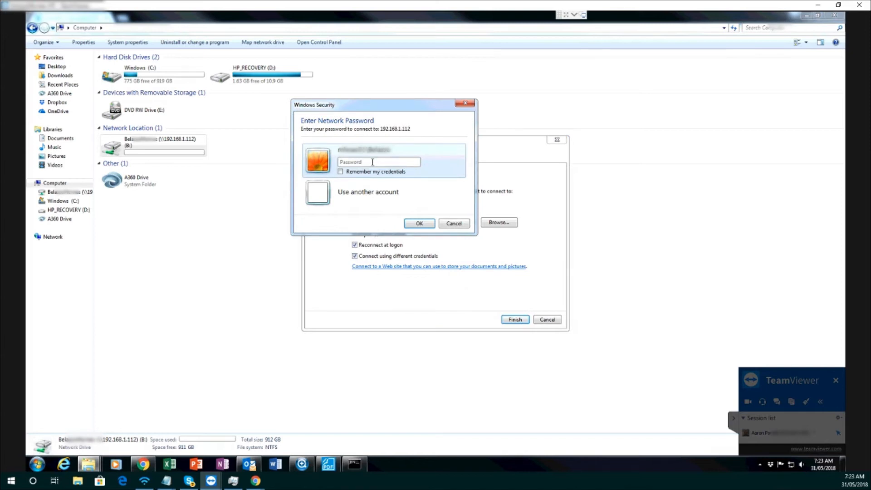
pyautogui.write('*')
pyautogui.press('Return')
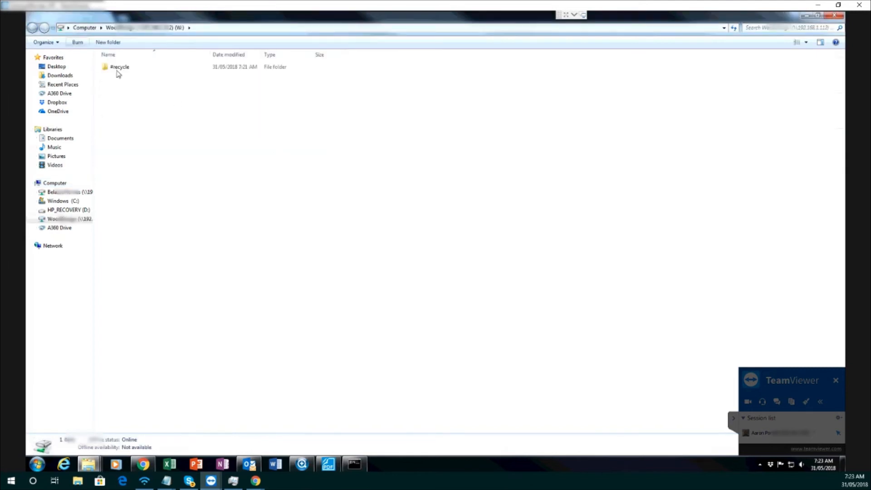
# Browse the C: drive and the Documents library, and view the contents of the folder modified 28/05/2018 5:16 PM
pyautogui.click(85, 28)
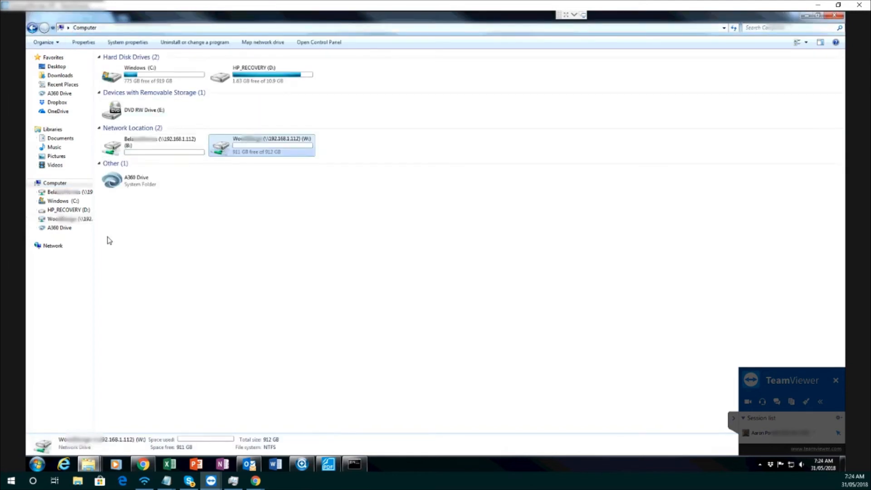
pyautogui.click(67, 201)
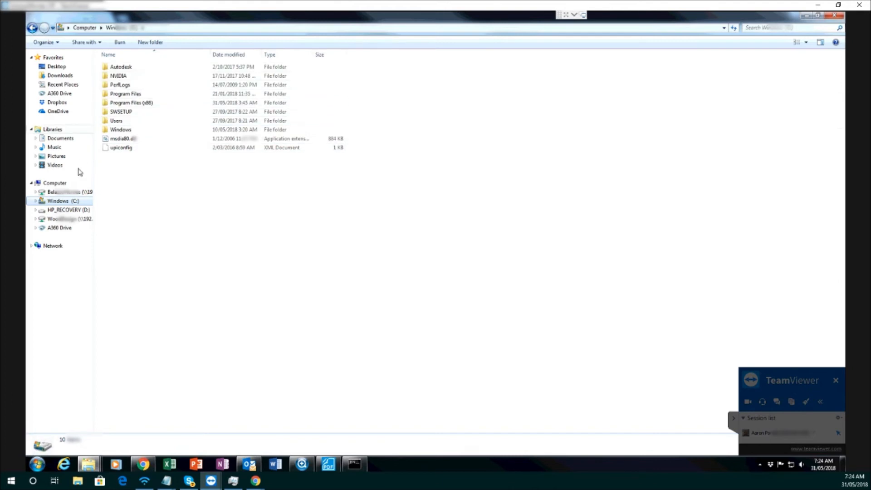
pyautogui.click(59, 138)
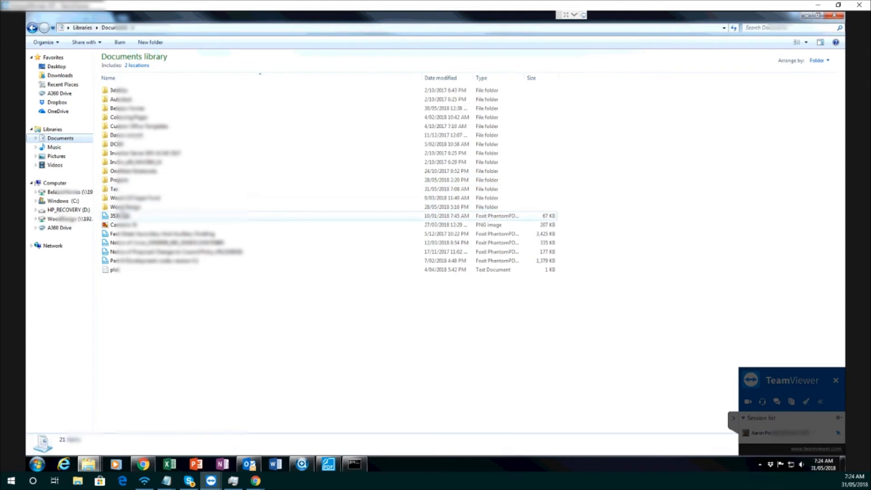
pyautogui.click(122, 208)
pyautogui.doubleClick(122, 208)
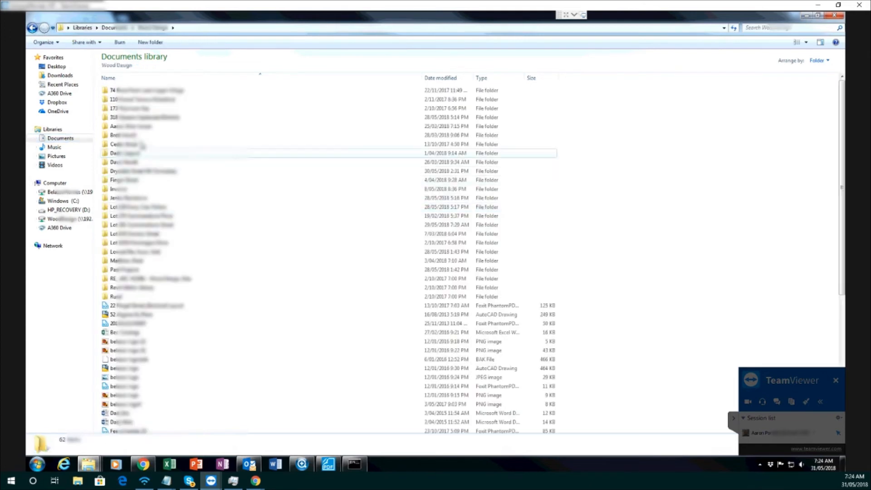
pyautogui.click(111, 27)
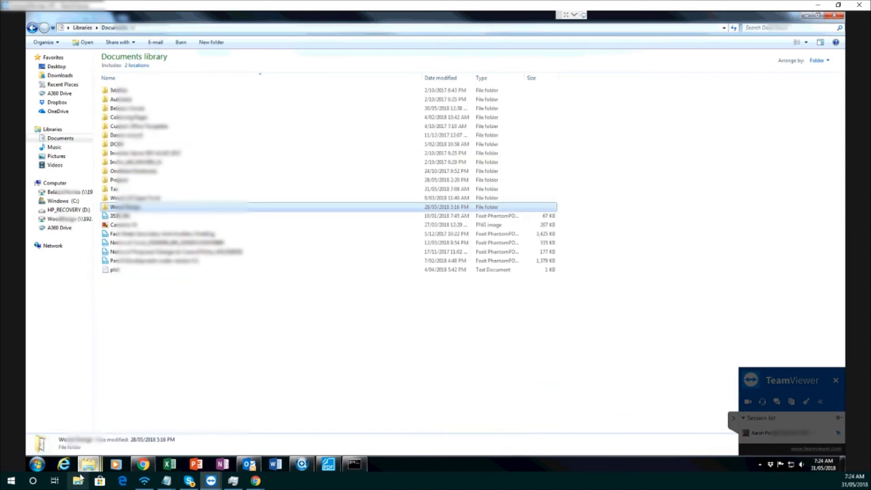
pyautogui.click(38, 465)
pyautogui.write('robo')
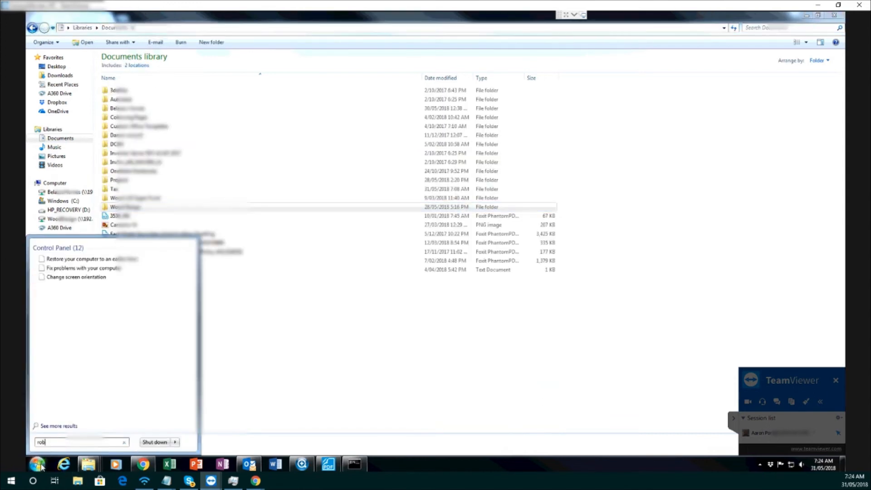
pyautogui.press('BackSpace')
pyautogui.press('BackSpace')
pyautogui.press('BackSpace')
pyautogui.press('BackSpace')
pyautogui.click(392, 343)
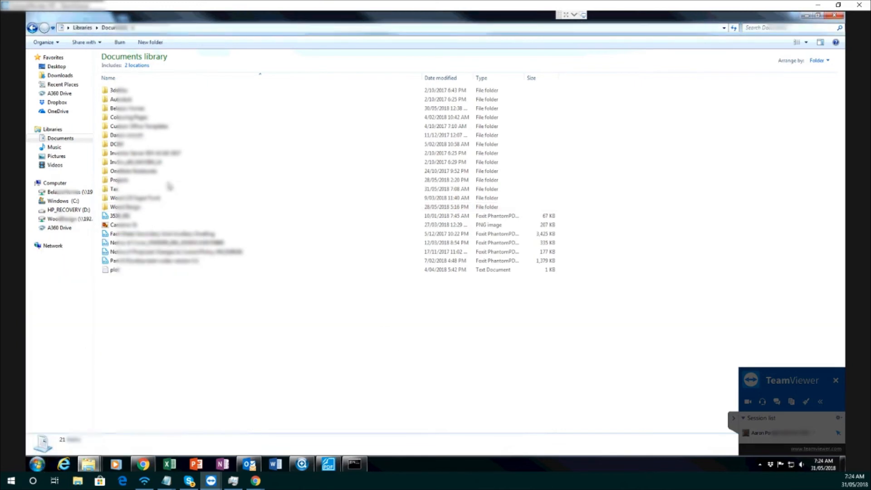
# Check the size properties of the Wood Design and Projects folders in the Documents library
pyautogui.rightClick(118, 207)
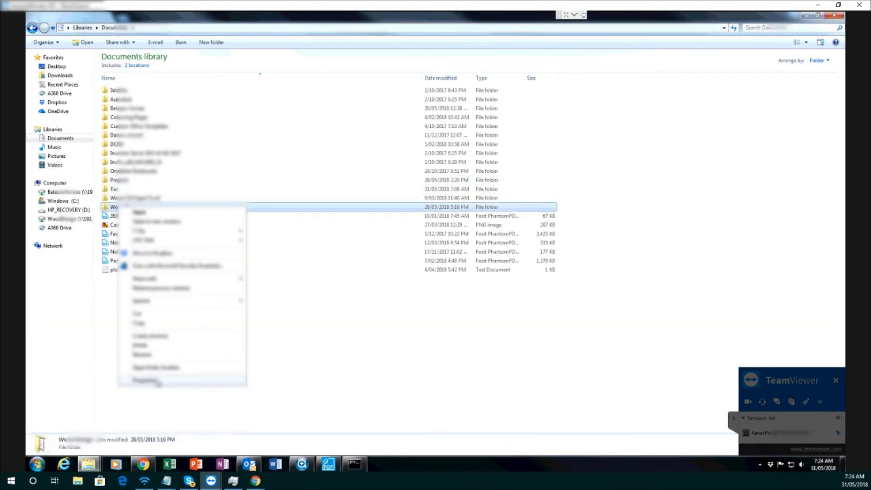
pyautogui.click(159, 380)
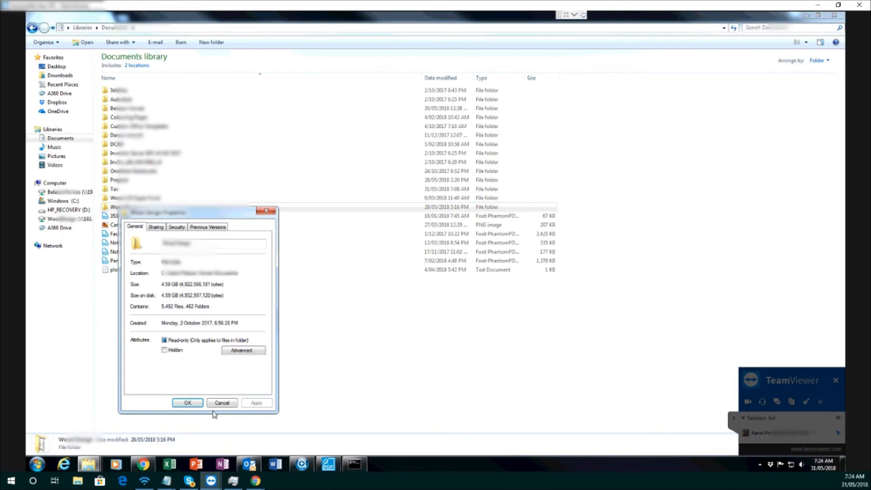
pyautogui.click(222, 403)
pyautogui.rightClick(118, 180)
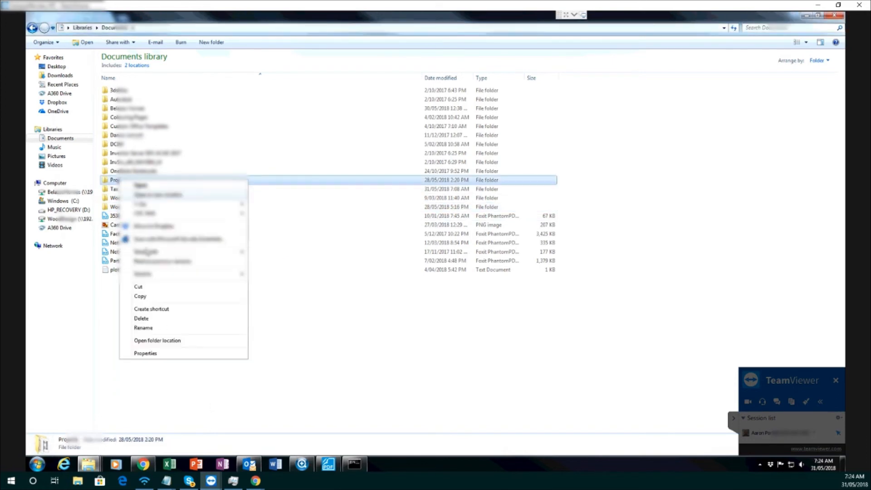
pyautogui.click(153, 353)
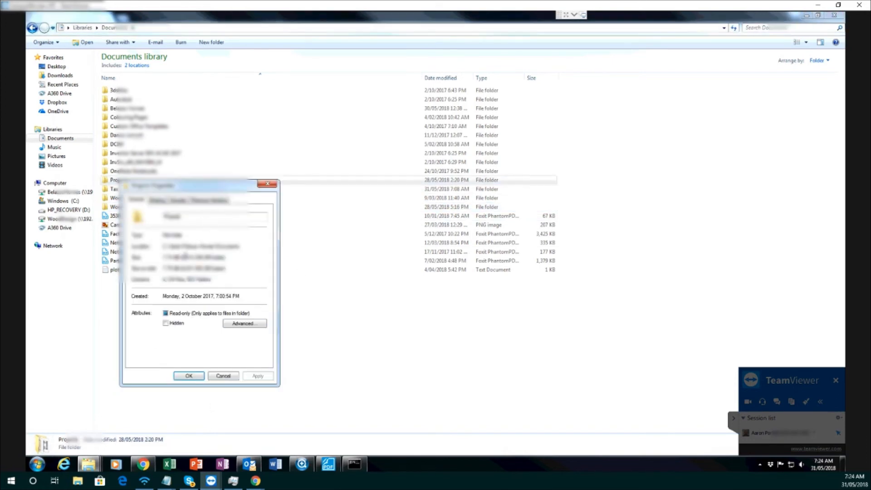
pyautogui.click(223, 375)
# Open the Wood Design folder in the Documents library and copy all of its contents
pyautogui.doubleClick(171, 206)
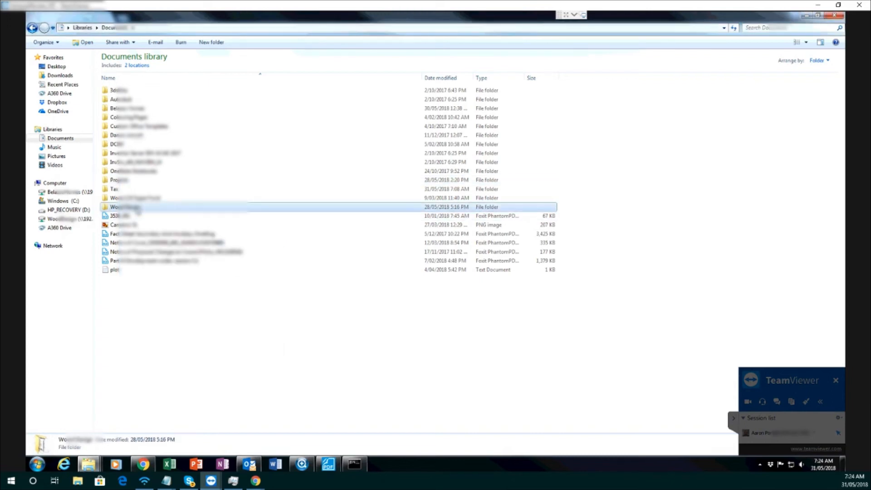
pyautogui.hotkey('ctrl', 'a')
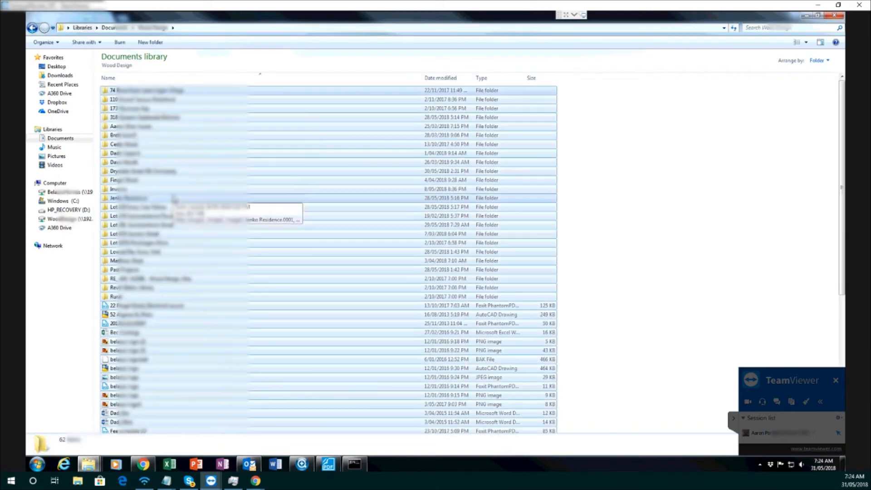
pyautogui.rightClick(131, 174)
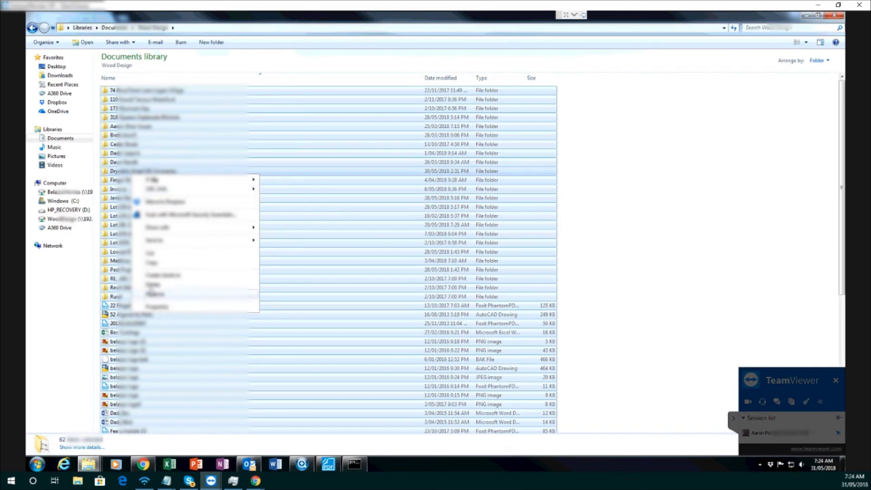
pyautogui.click(154, 263)
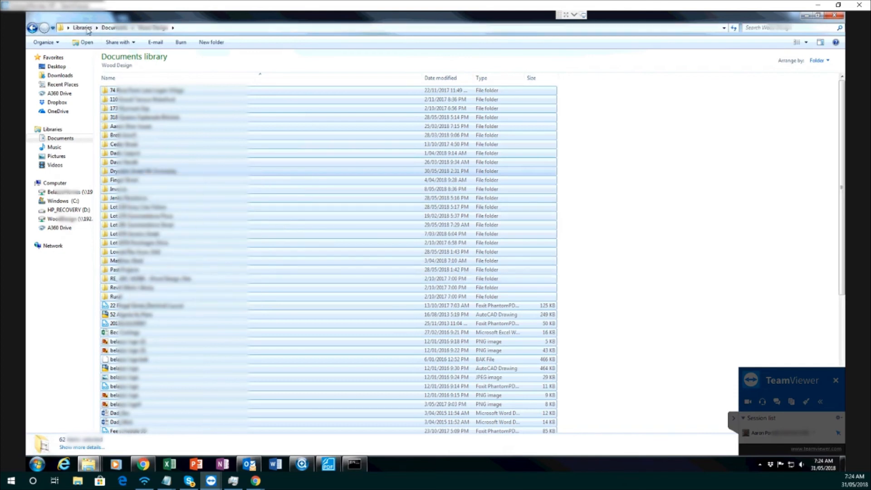
# Create a new folder named WorkingFiles in the root of mapped network drive W:
pyautogui.click(62, 221)
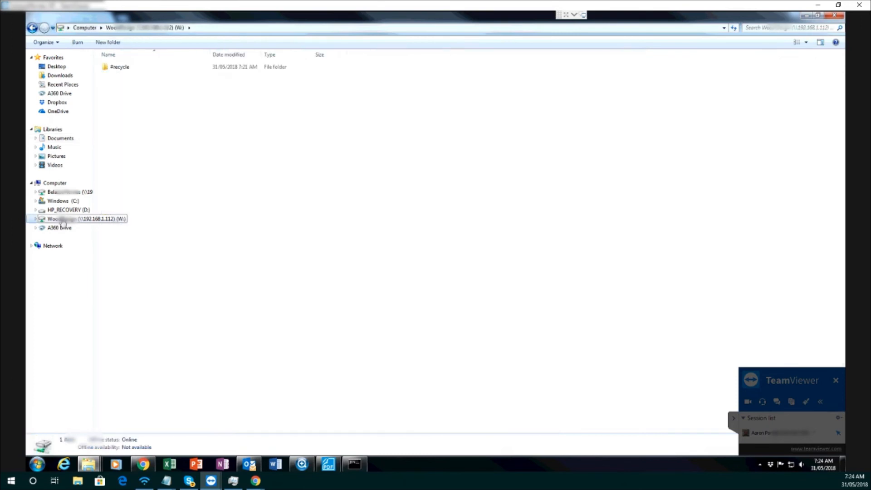
pyautogui.rightClick(203, 173)
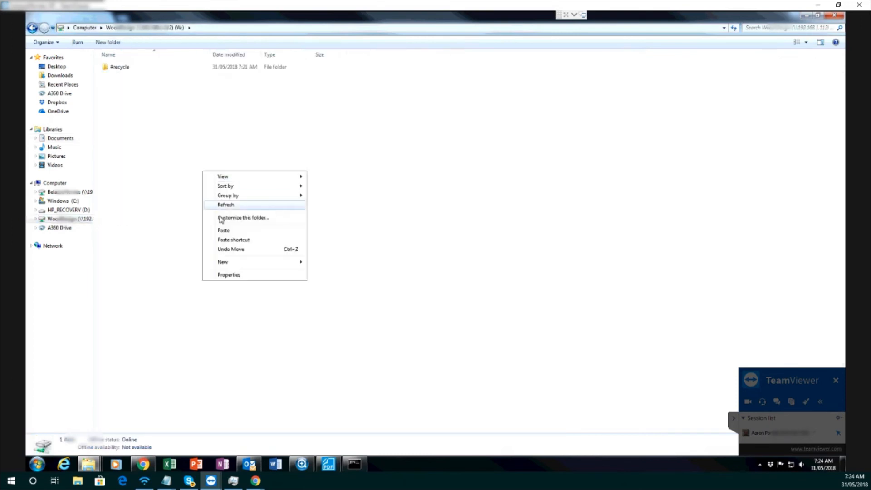
pyautogui.rightClick(124, 100)
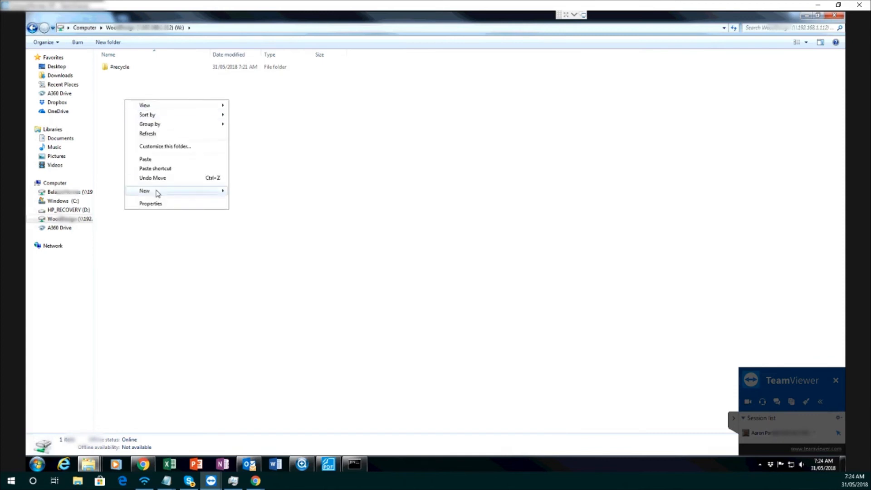
pyautogui.moveTo(208, 194)
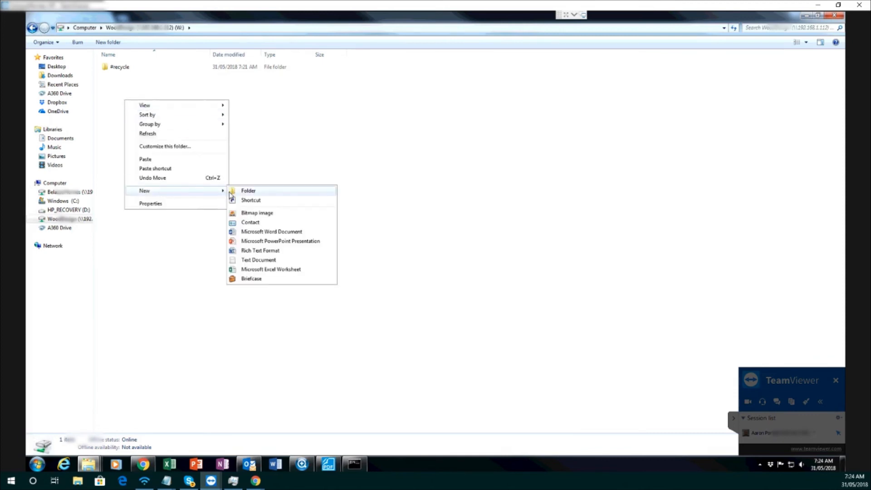
pyautogui.click(232, 191)
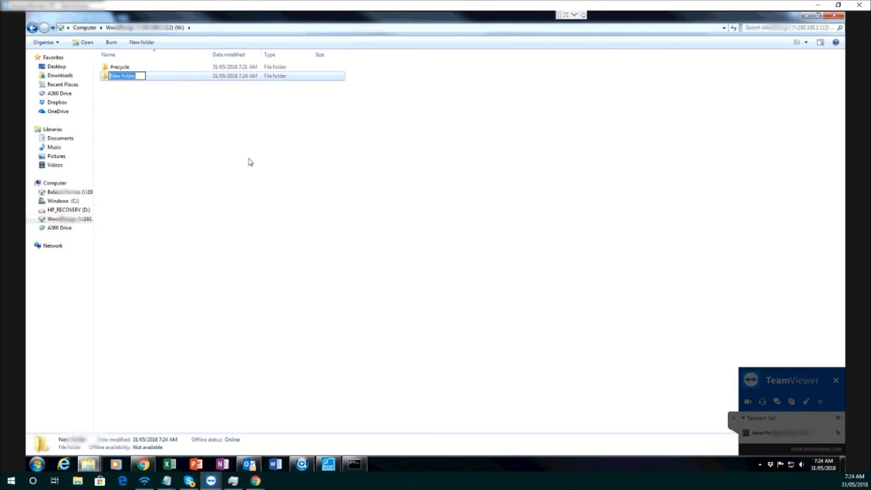
pyautogui.write('Wor')
pyautogui.click(250, 162)
# Paste the copied Wood Design contents into the WorkingFiles folder on drive W:
pyautogui.doubleClick(131, 78)
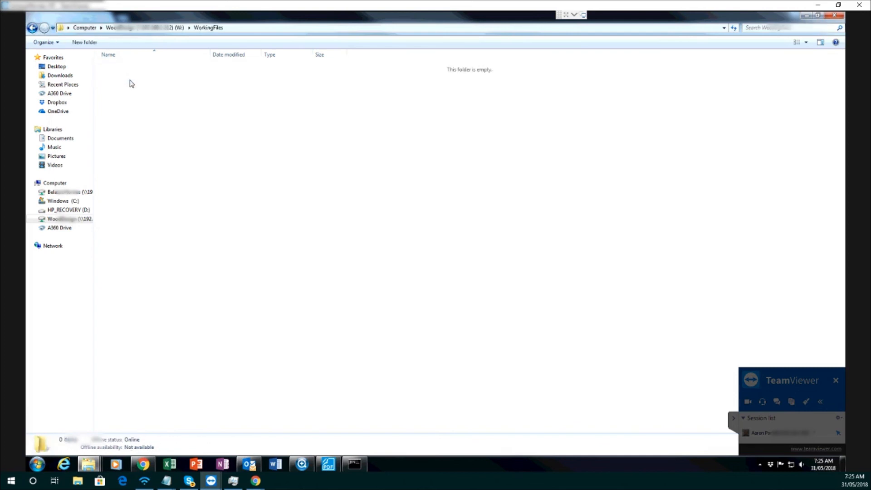
pyautogui.rightClick(152, 107)
pyautogui.click(182, 162)
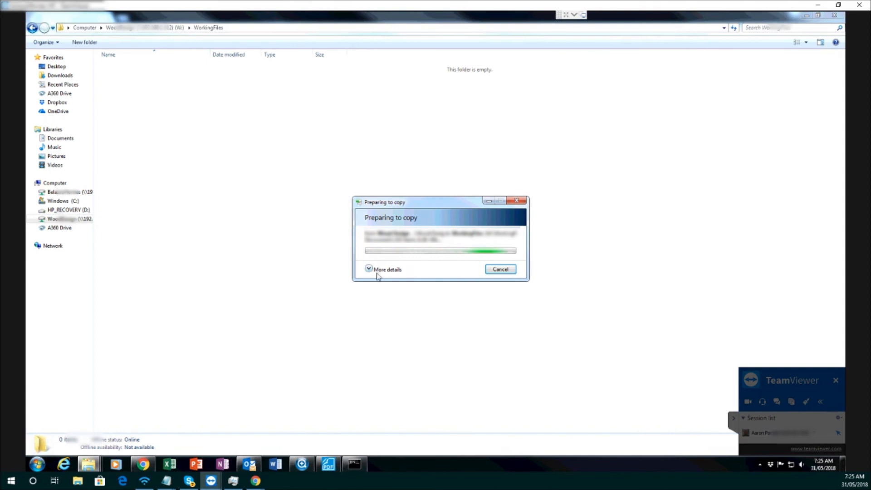
# Copy the Projects folder from the Documents library and go to the root of mapped drive B: to paste it
pyautogui.click(59, 138)
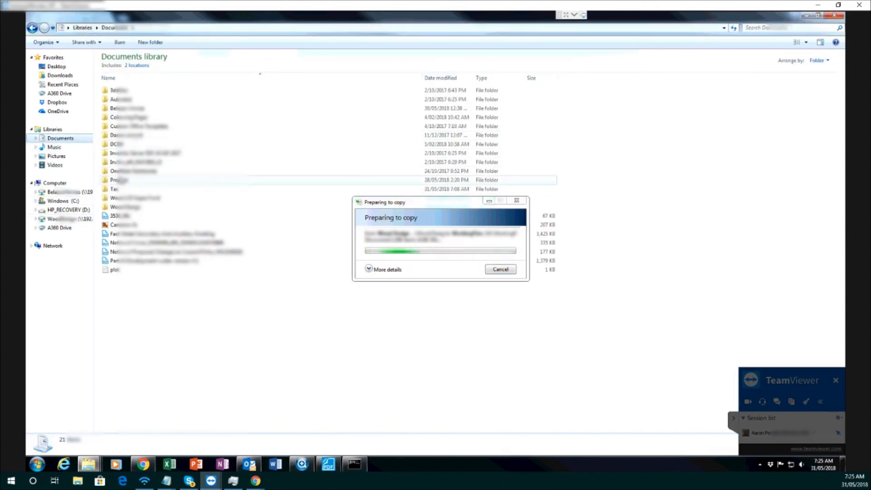
pyautogui.doubleClick(115, 180)
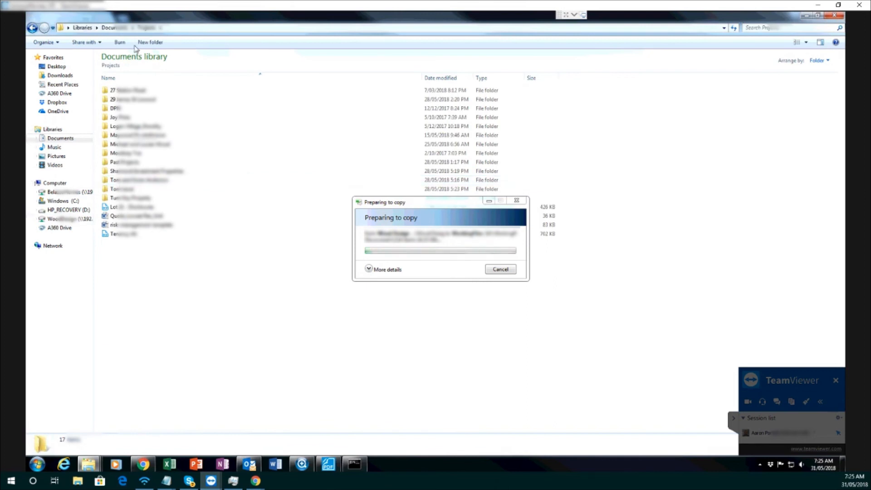
pyautogui.click(109, 28)
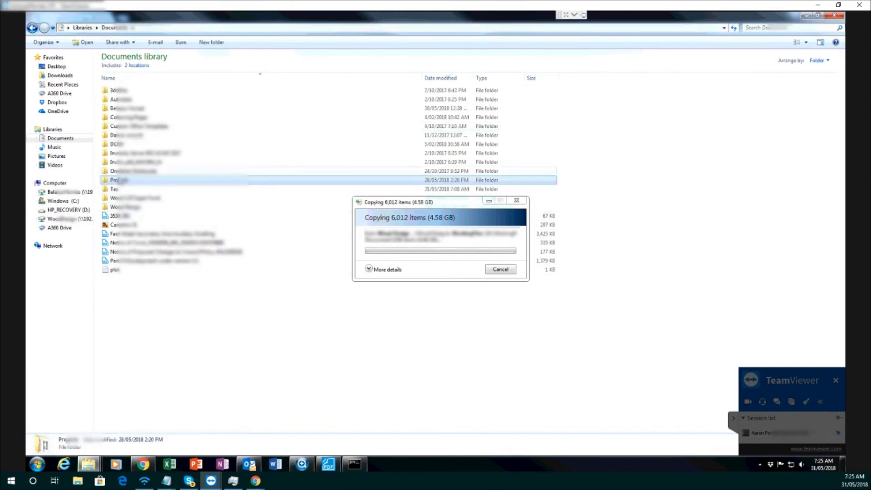
pyautogui.rightClick(119, 181)
pyautogui.click(126, 277)
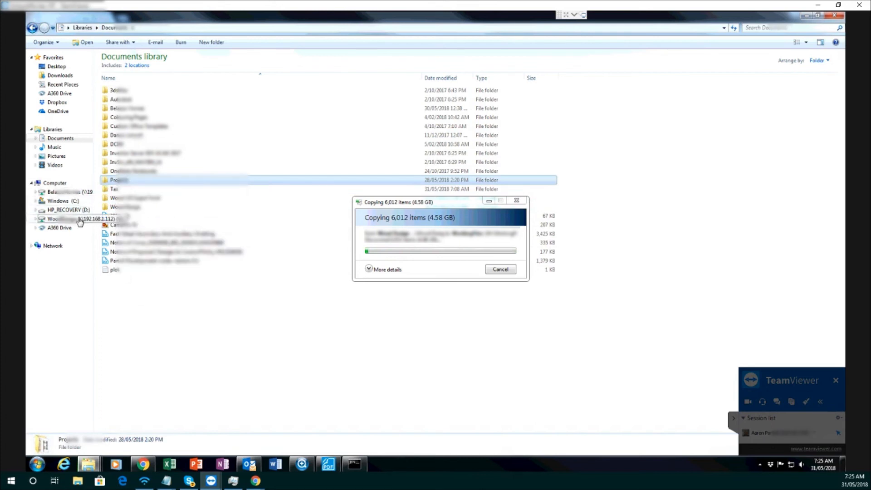
pyautogui.click(79, 194)
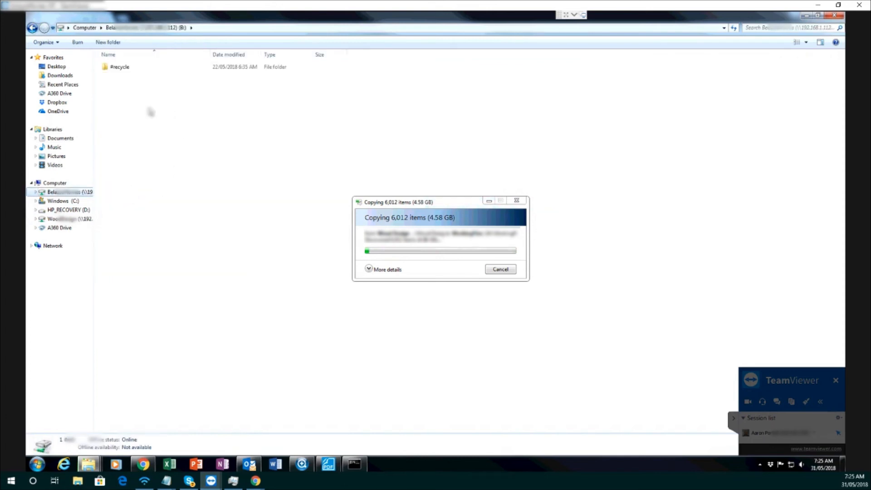
pyautogui.rightClick(150, 109)
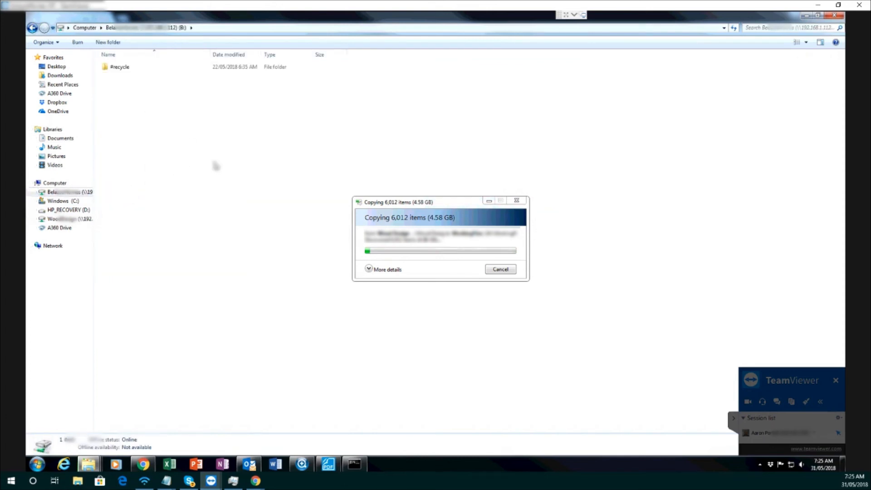